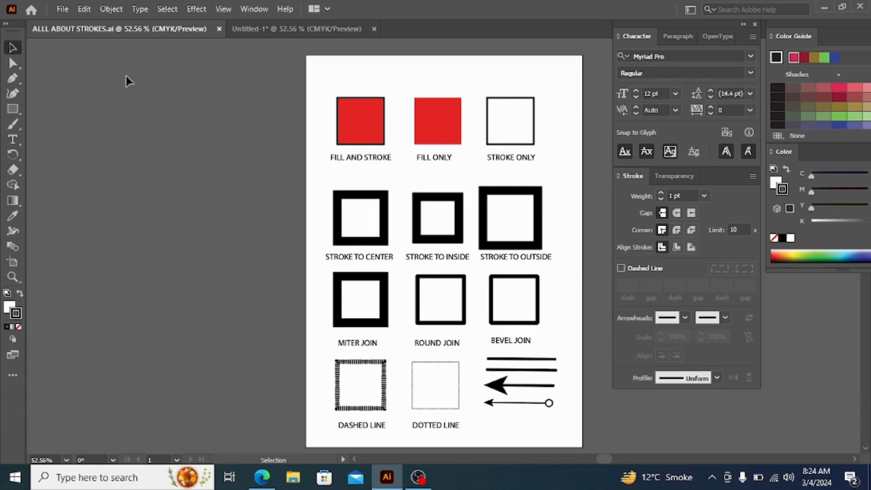
# Step: Remove the stroke from the FILL AND STROKE square and deselect it
pyautogui.click(358, 121)
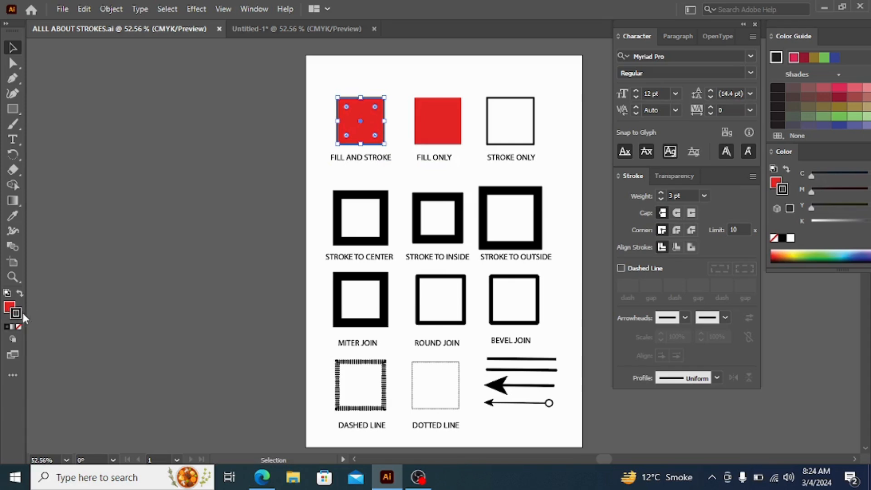
pyautogui.click(18, 326)
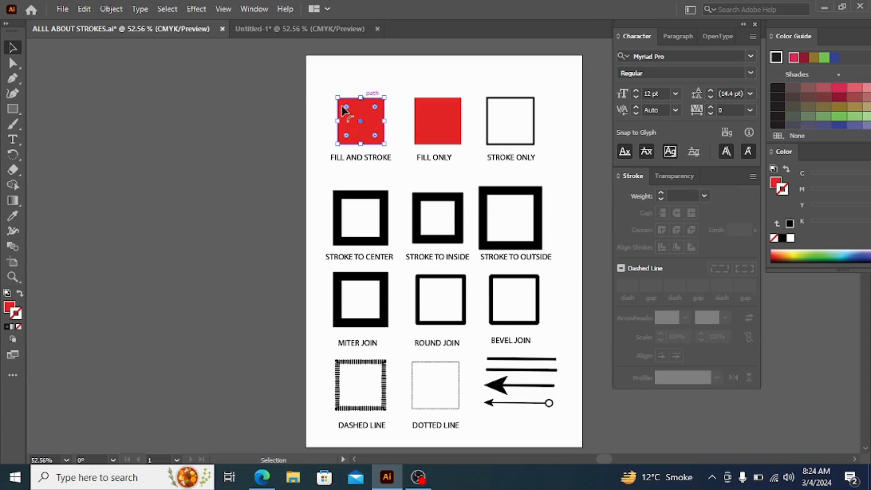
pyautogui.click(273, 114)
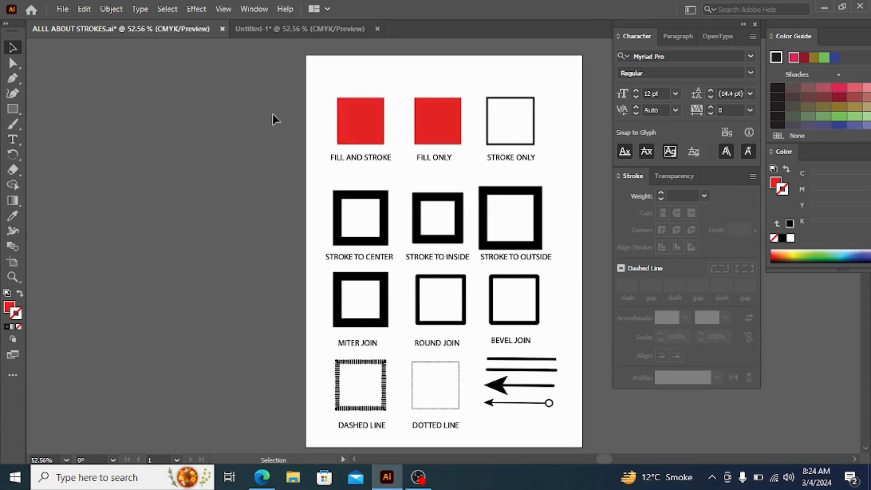
# Step: Apply a black (000000) stroke to the FILL AND STROKE square and deselect it
pyautogui.click(363, 138)
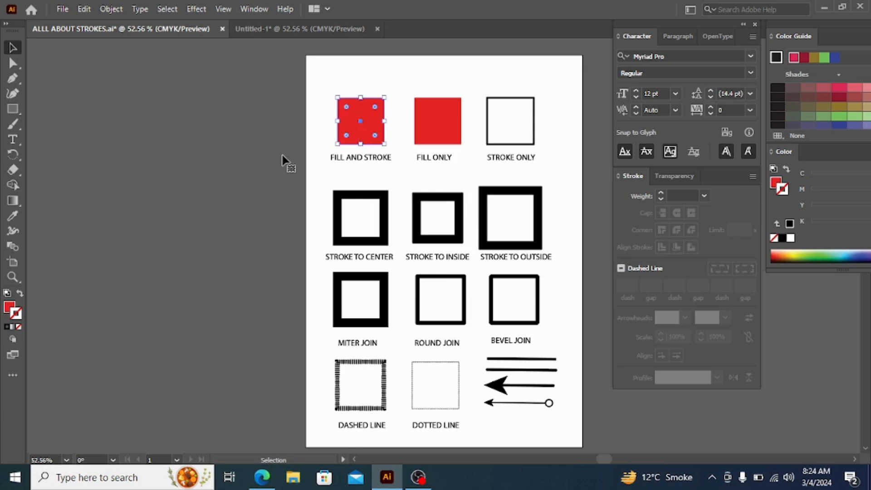
pyautogui.doubleClick(18, 314)
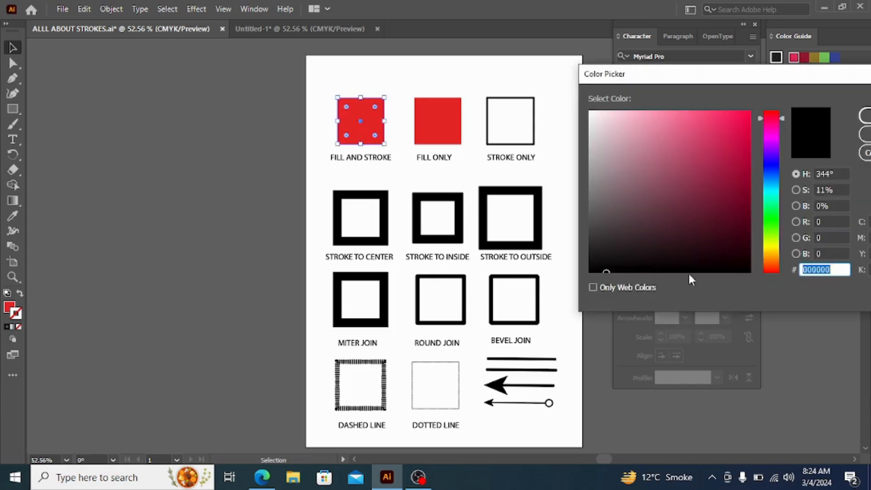
pyautogui.click(864, 115)
pyautogui.click(294, 132)
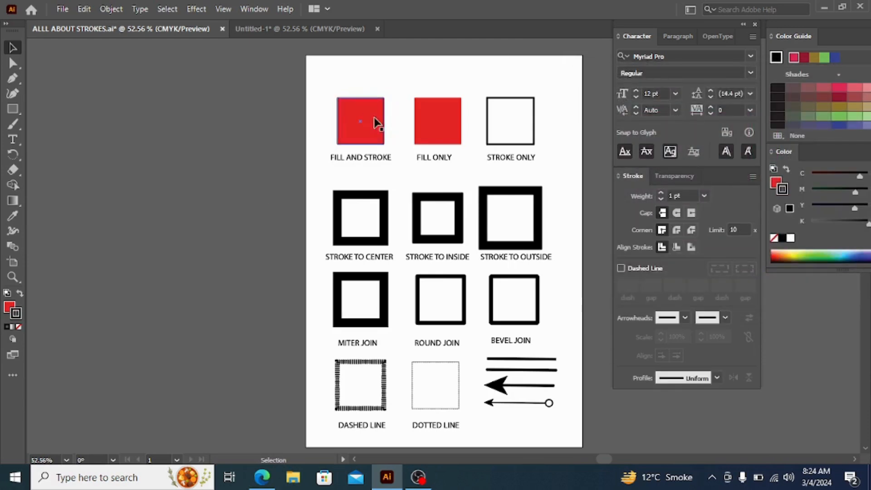
# Step: Detach the Stroke panel and thicken the FILL AND STROKE square's stroke to 4 pt, finally setting it to 12 pt
pyautogui.click(368, 107)
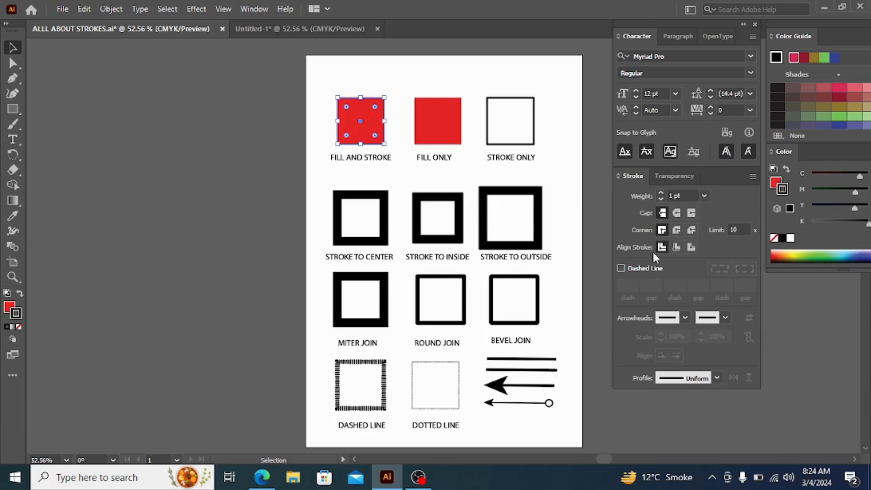
pyautogui.moveTo(649, 174); pyautogui.dragTo(644, 216)
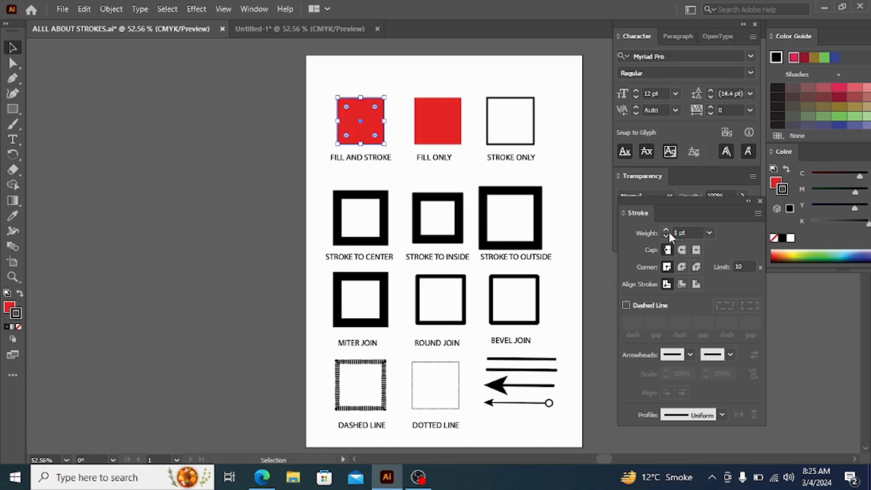
pyautogui.click(709, 233)
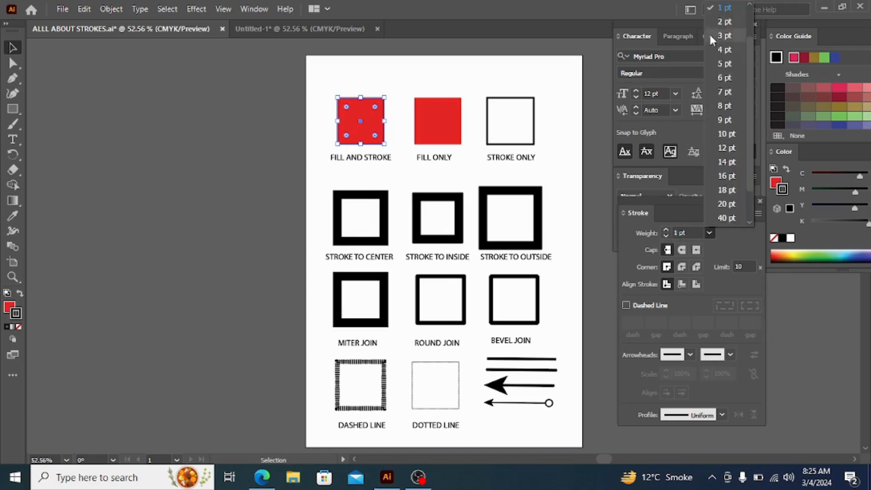
pyautogui.click(724, 52)
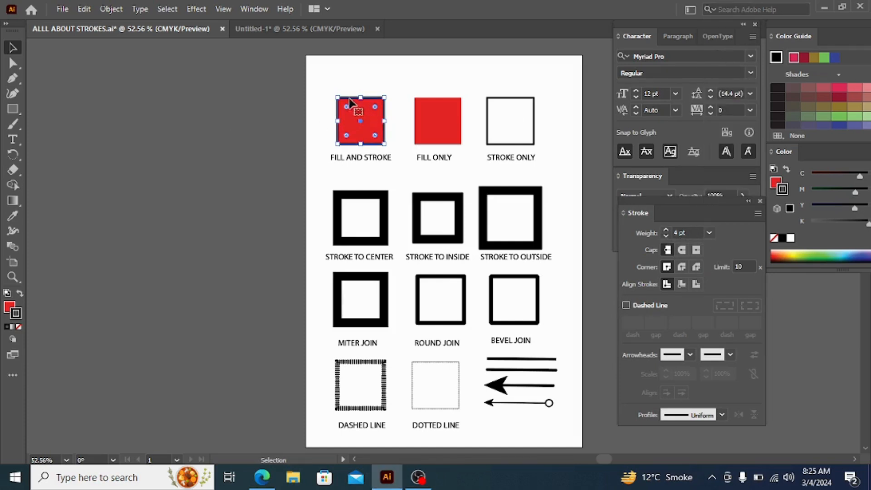
pyautogui.click(714, 229)
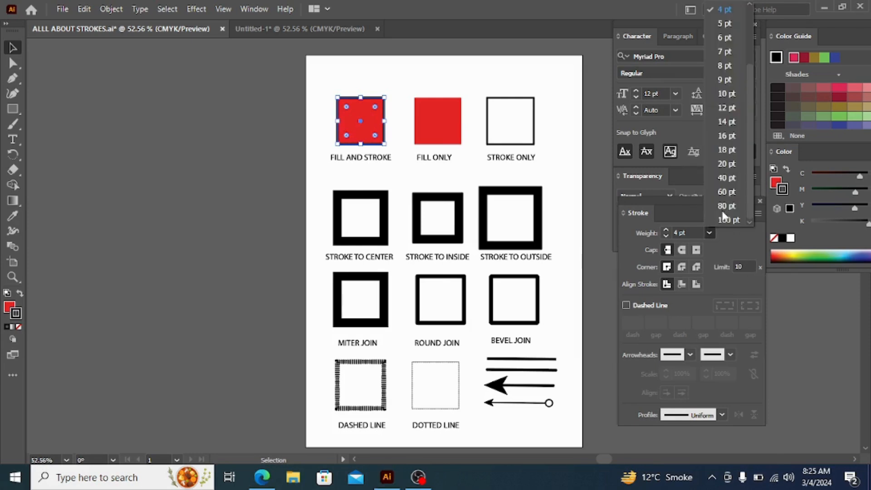
pyautogui.click(726, 107)
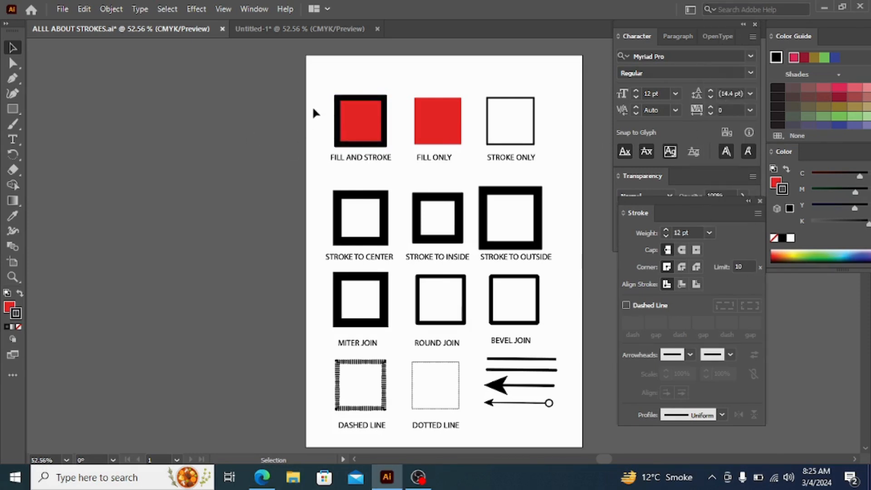
pyautogui.click(292, 122)
# Step: Inspect the fill and stroke attributes of the FILL ONLY and STROKE ONLY squares
pyautogui.click(439, 113)
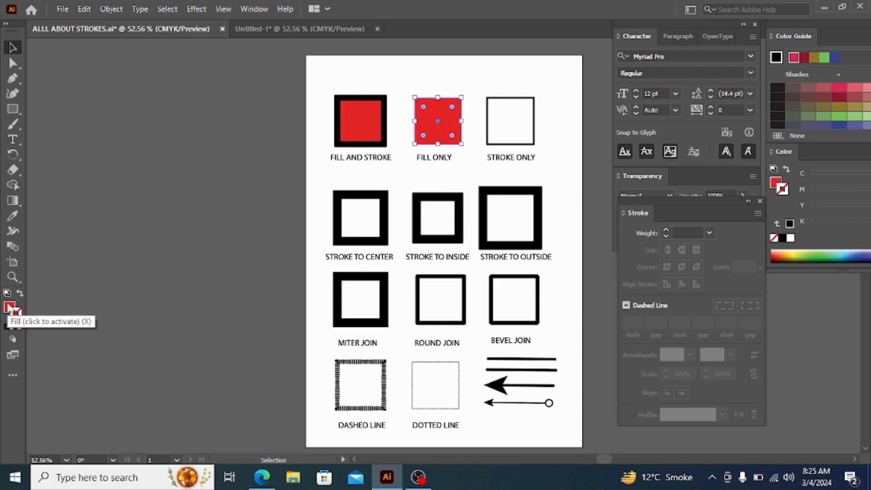
pyautogui.click(509, 121)
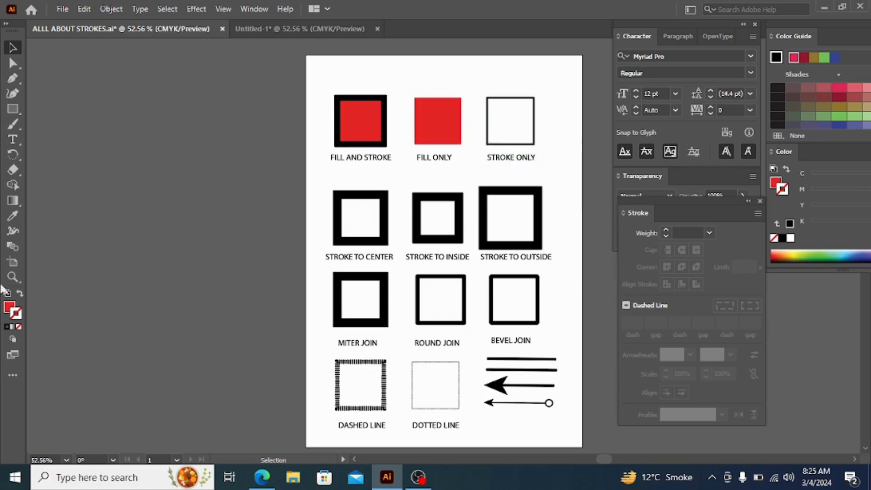
pyautogui.click(506, 144)
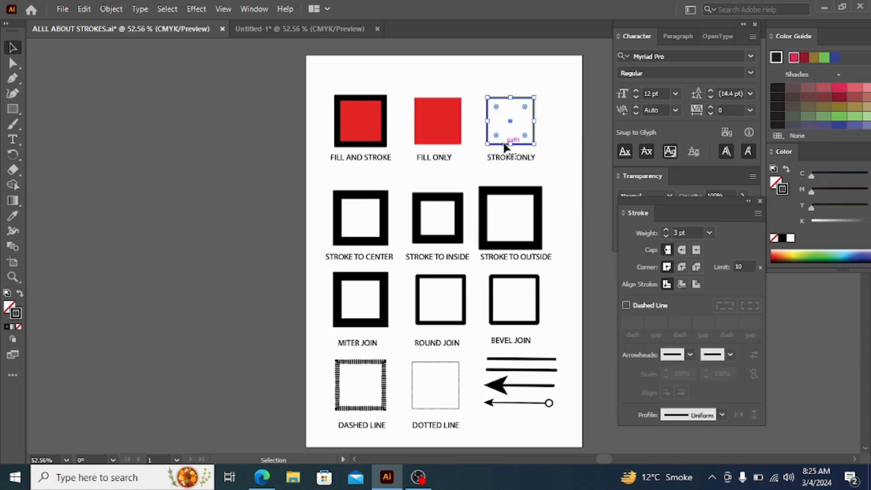
pyautogui.click(17, 314)
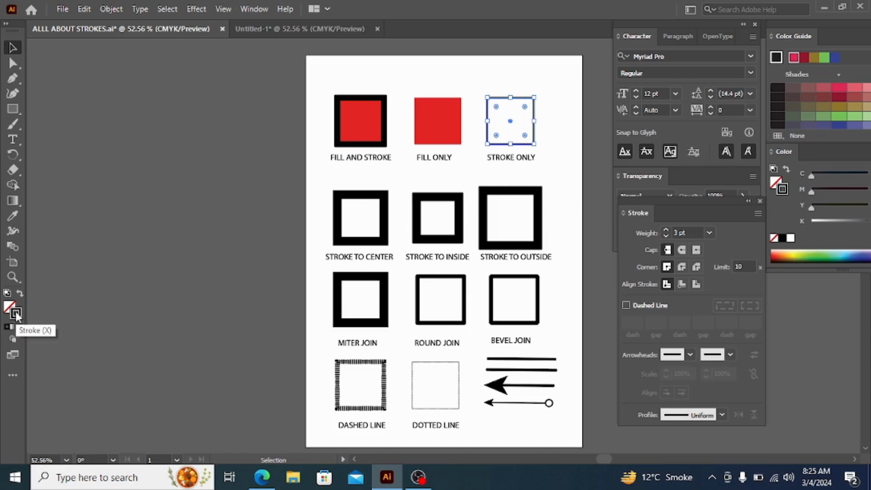
# Step: Try an 80 pt stroke weight on the STROKE TO CENTER square and settle on 40 pt
pyautogui.click(386, 211)
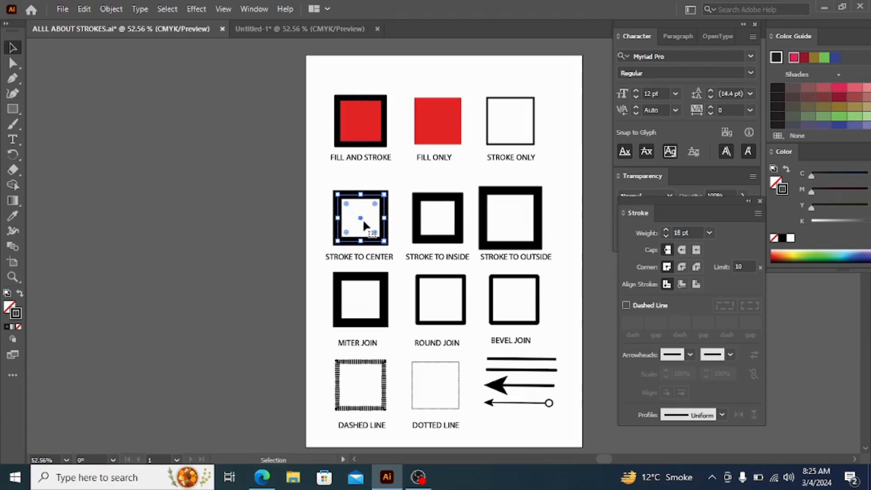
pyautogui.click(709, 233)
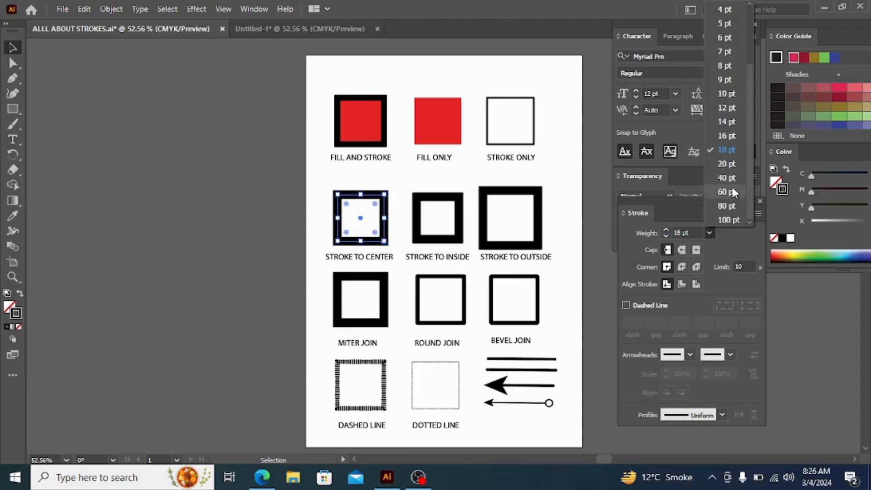
pyautogui.click(728, 205)
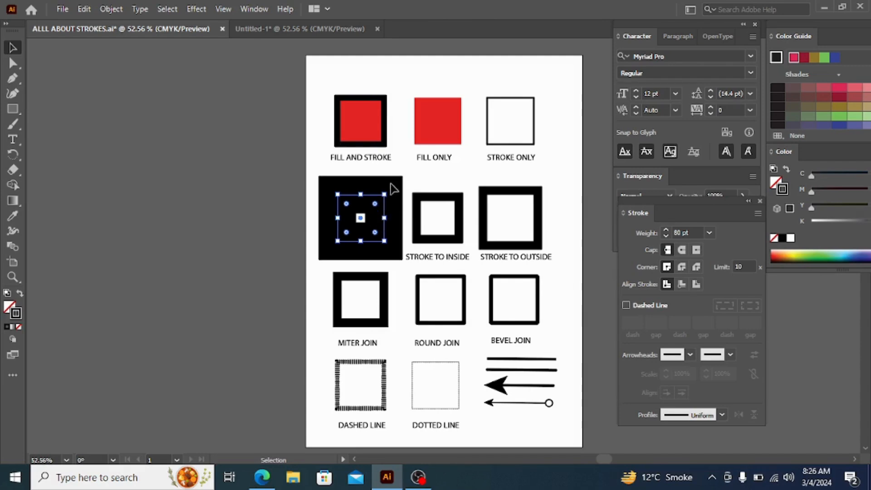
pyautogui.click(709, 232)
pyautogui.click(724, 170)
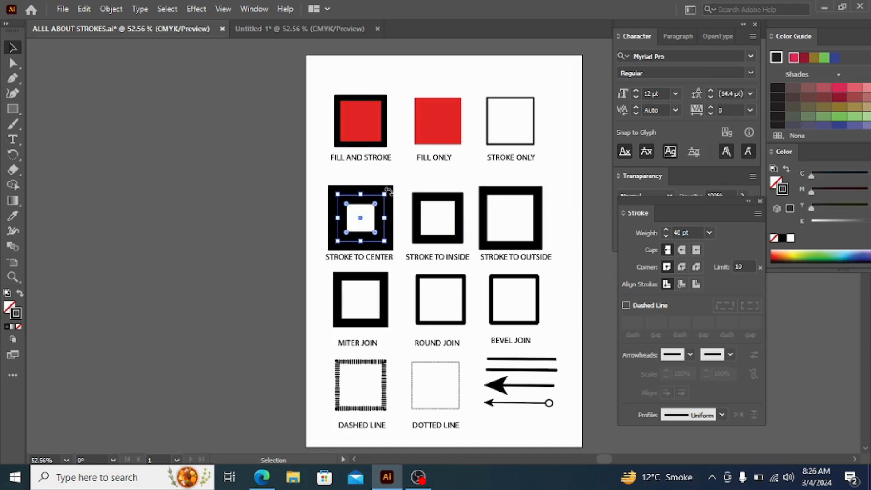
# Step: Set the stroke weight of the STROKE TO INSIDE square to 40 pt
pyautogui.click(457, 205)
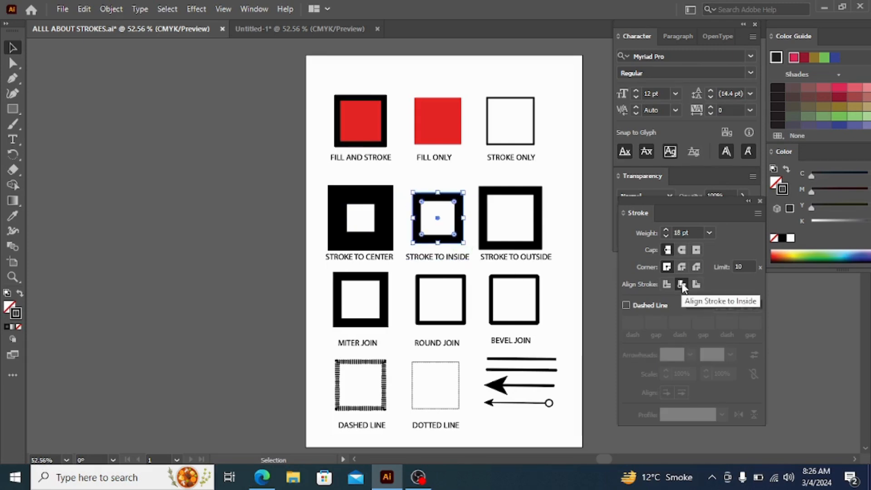
pyautogui.click(709, 233)
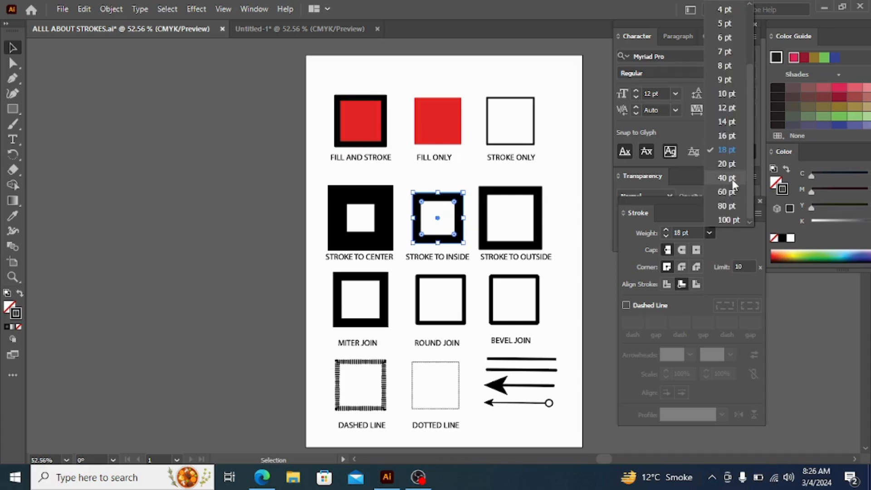
pyautogui.click(727, 178)
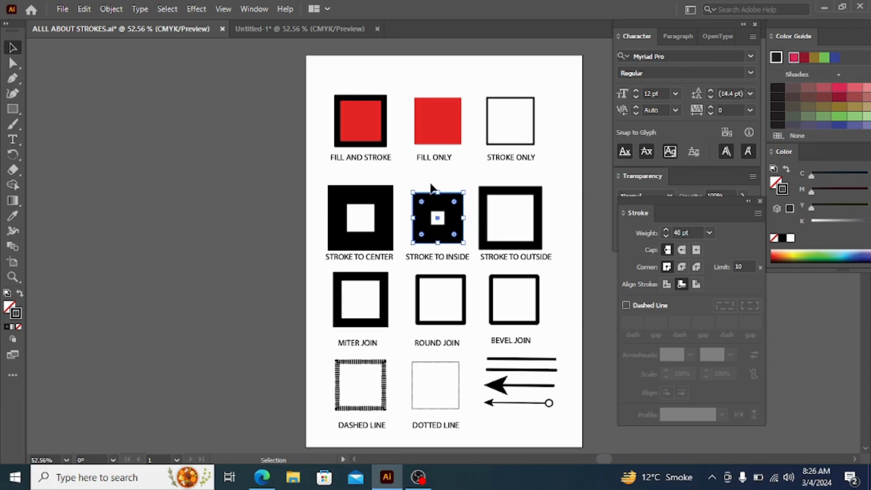
# Step: Try a 60 pt stroke weight on the STROKE TO OUTSIDE square, settle on 20 pt and leave isolation mode
pyautogui.doubleClick(535, 200)
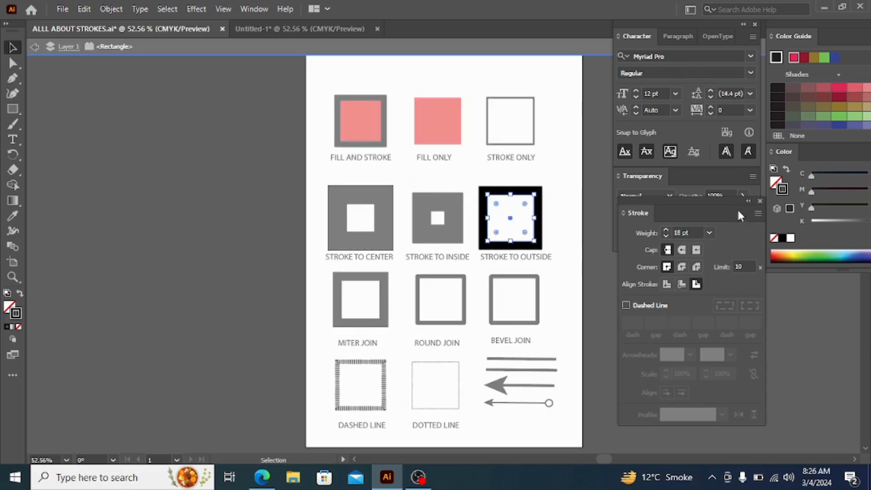
pyautogui.click(708, 233)
pyautogui.click(731, 190)
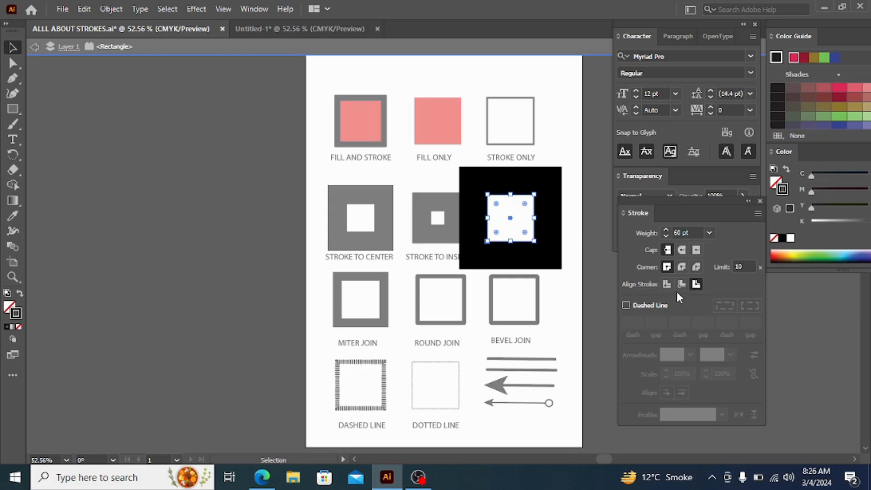
pyautogui.click(709, 234)
pyautogui.click(726, 165)
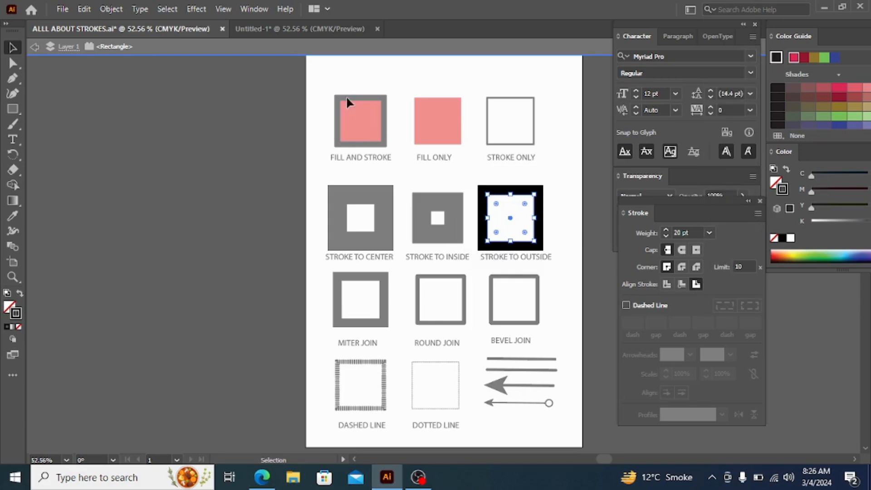
pyautogui.doubleClick(242, 221)
# Step: Examine the stroke settings of the MITER JOIN, DASHED LINE and DOTTED LINE squares and of the plain and arrow lines
pyautogui.click(388, 282)
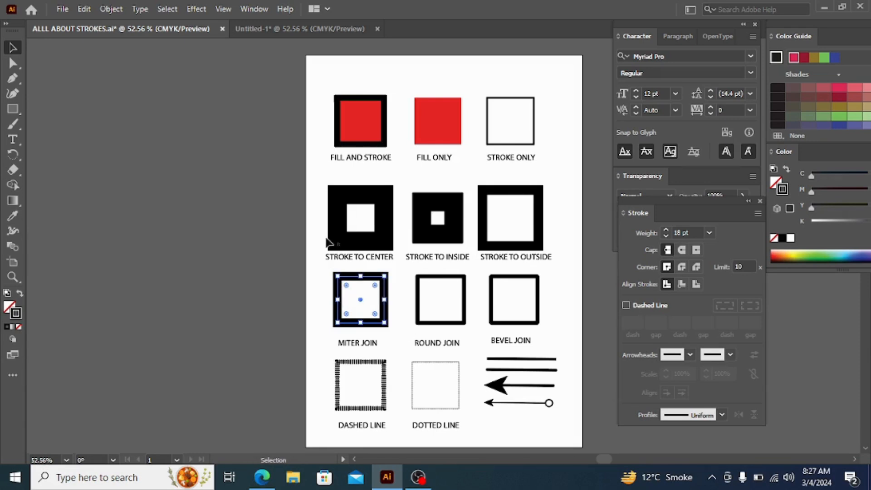
pyautogui.click(273, 216)
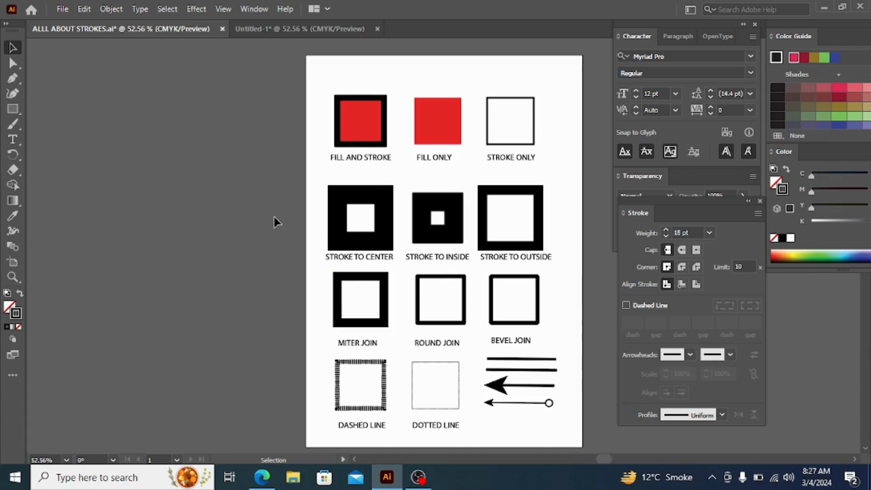
pyautogui.click(365, 285)
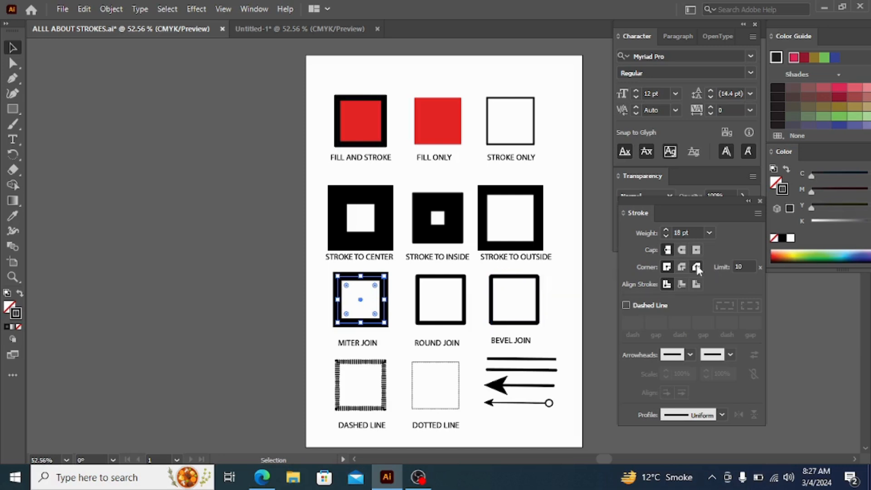
pyautogui.click(385, 395)
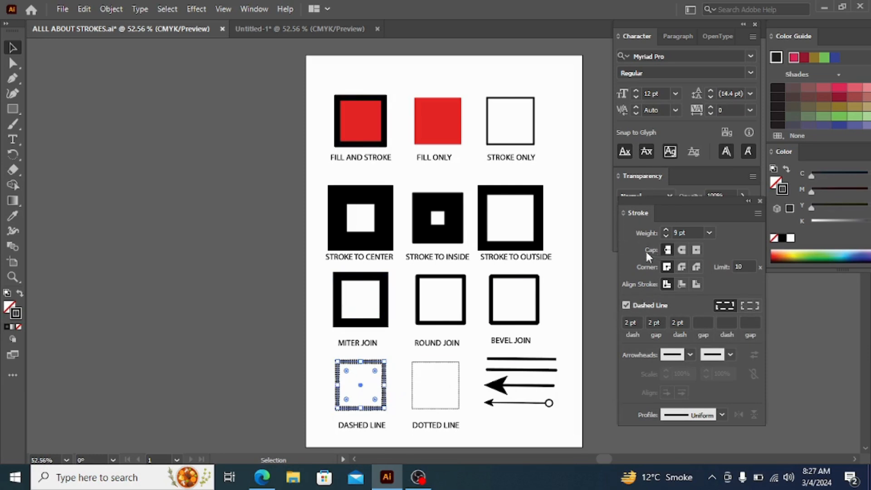
pyautogui.click(629, 322)
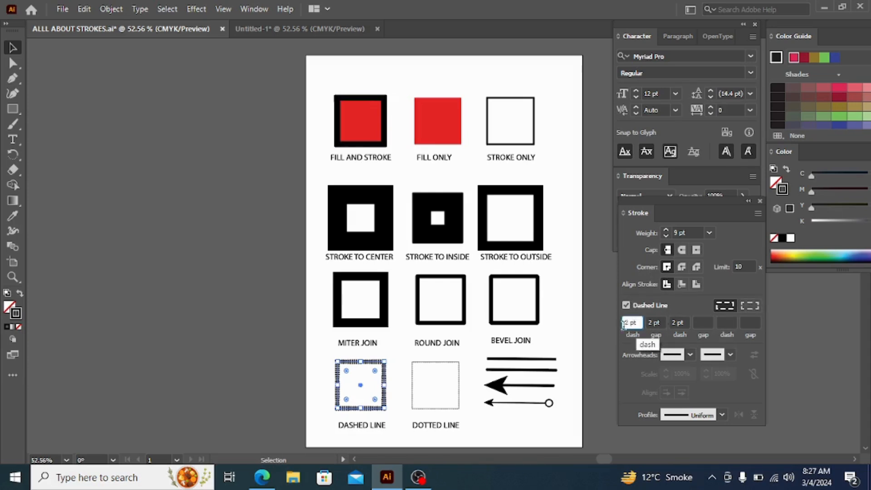
pyautogui.click(458, 408)
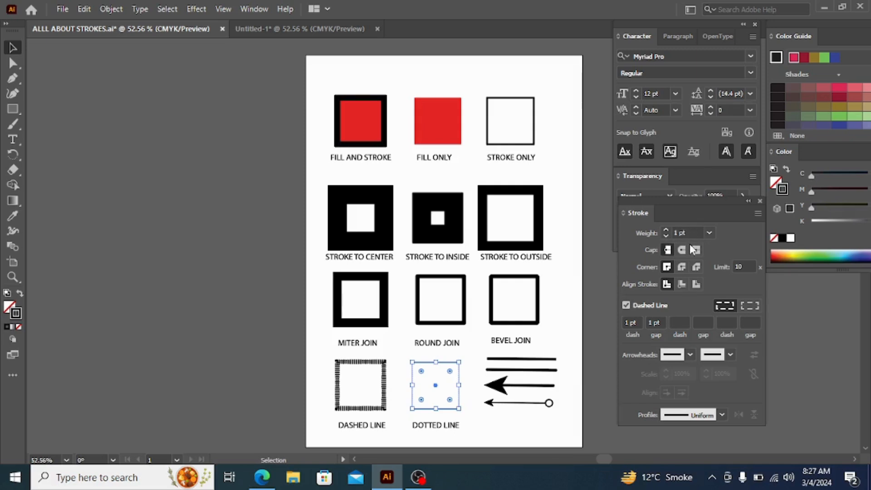
pyautogui.click(568, 325)
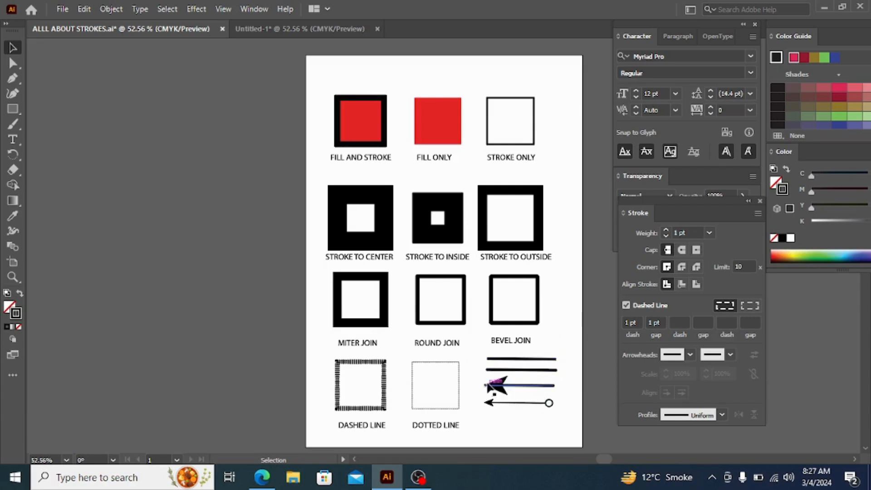
pyautogui.click(541, 359)
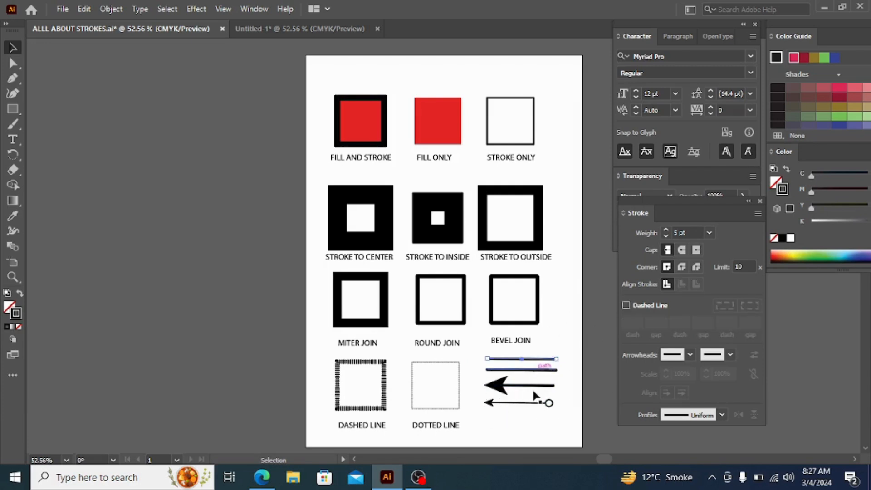
pyautogui.click(529, 385)
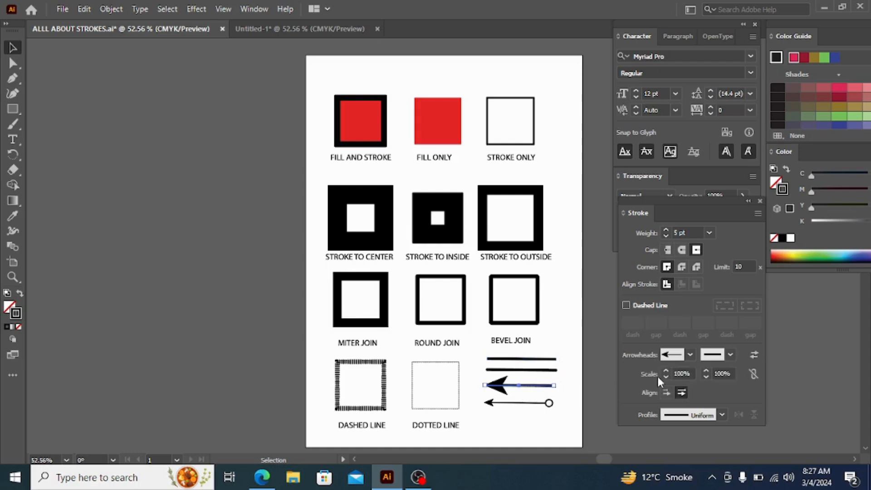
# Step: Examine the arrowhead styles offered for the start and end of the selected arrow line, and deselect the line
pyautogui.click(688, 354)
pyautogui.scroll(-4, 640, 313)
pyautogui.scroll(-6, 640, 313)
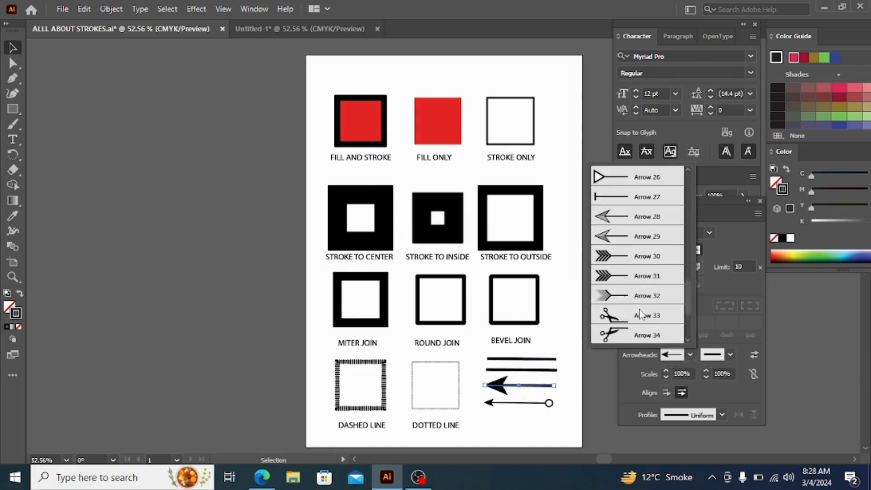
pyautogui.scroll(10, 640, 313)
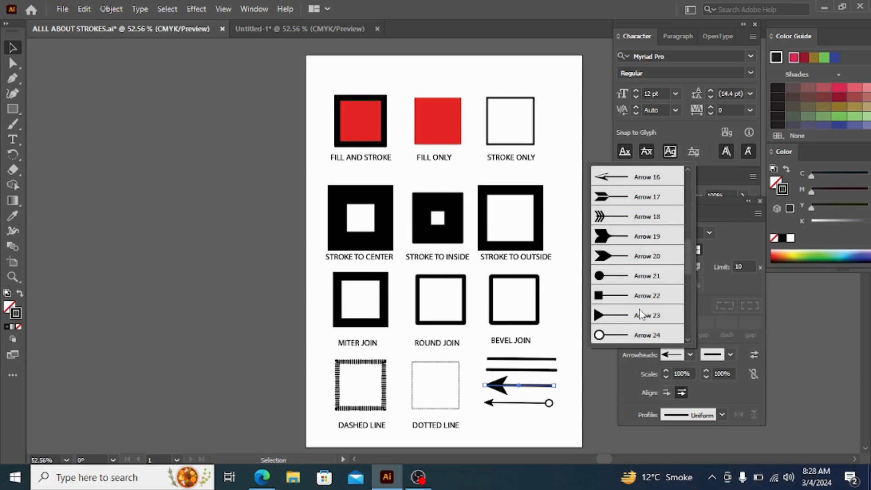
pyautogui.click(729, 355)
pyautogui.click(729, 357)
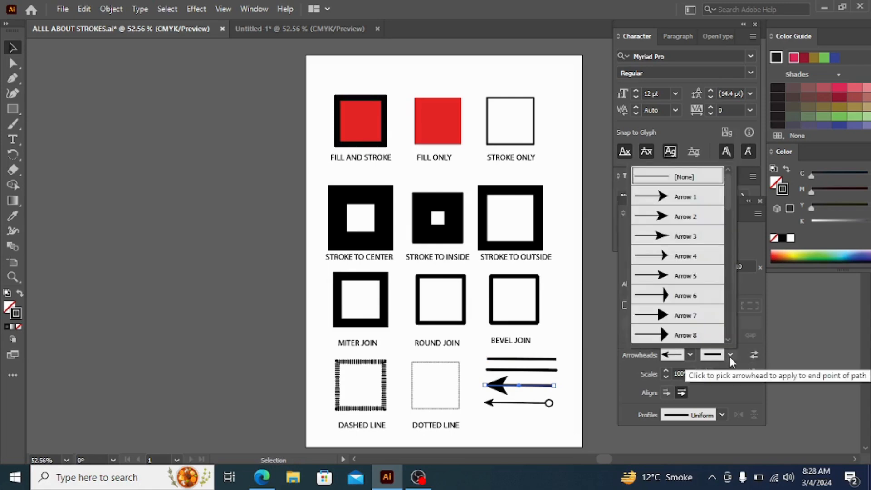
pyautogui.scroll(-4, 657, 255)
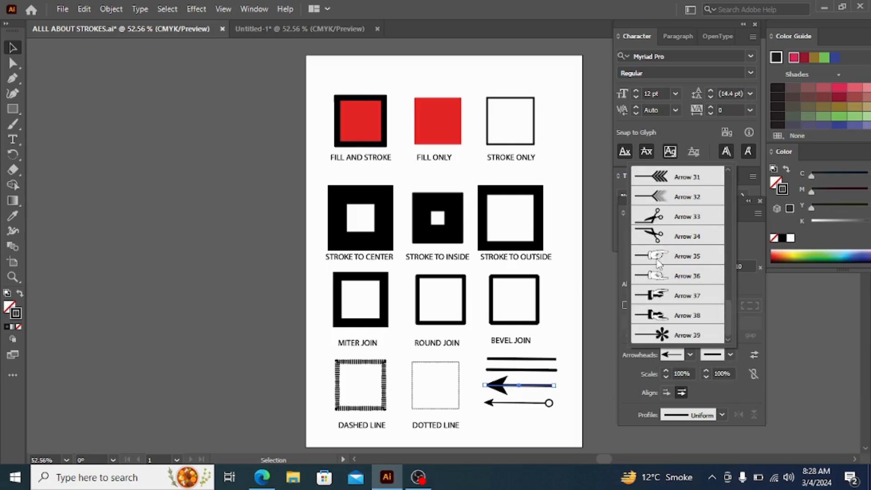
pyautogui.click(540, 405)
pyautogui.click(186, 243)
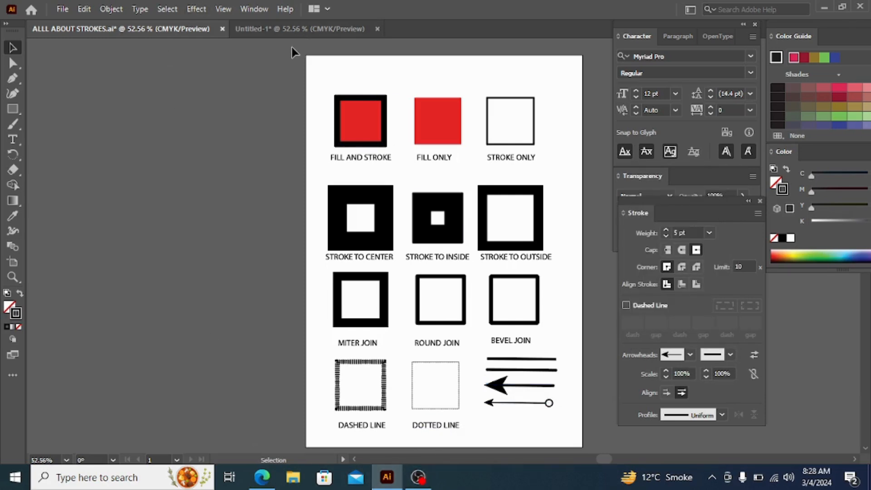
pyautogui.click(417, 476)
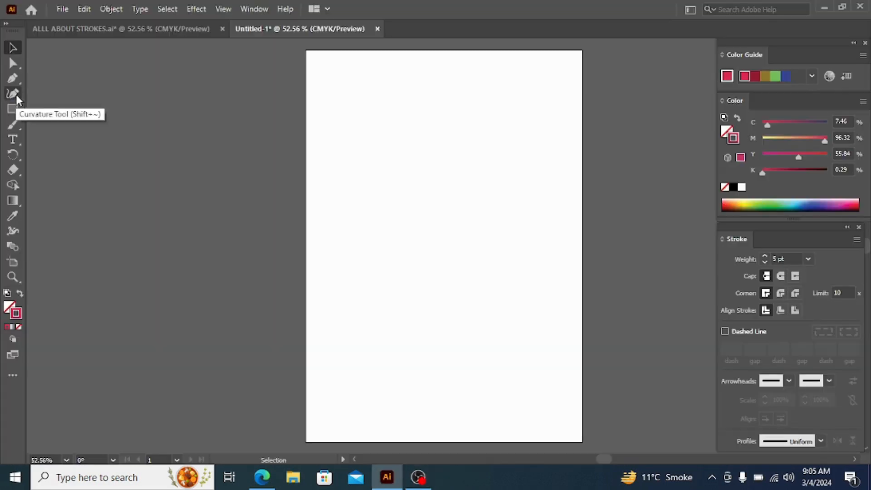
# Step: Paint a large open loop across the upper half of the blank Untitled-1 artboard with the Paintbrush tool
pyautogui.rightClick(9, 122)
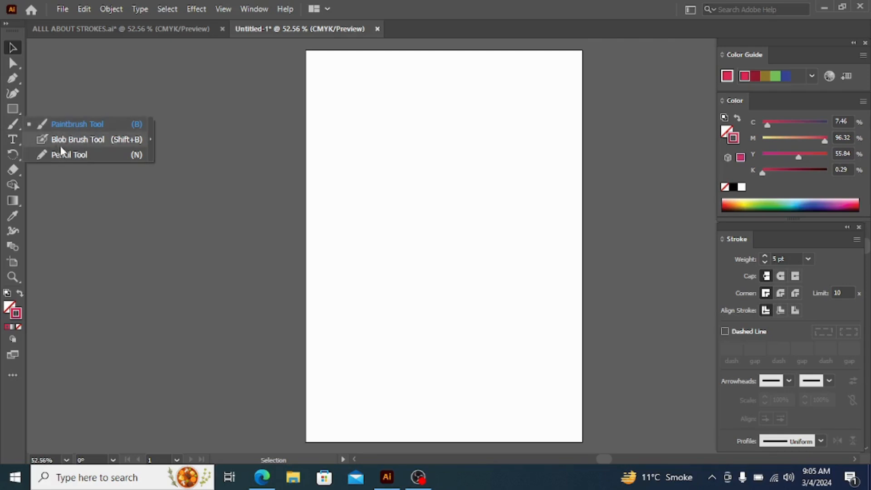
pyautogui.click(80, 125)
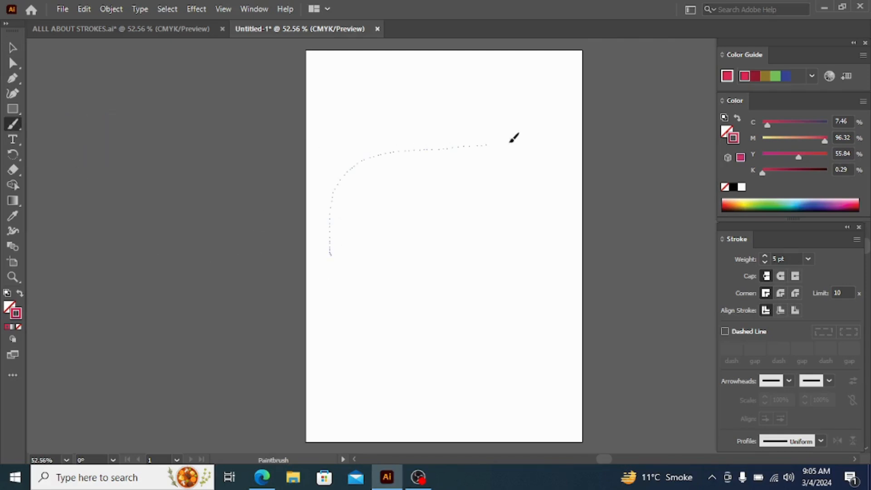
pyautogui.moveTo(380, 273); pyautogui.dragTo(371, 279)
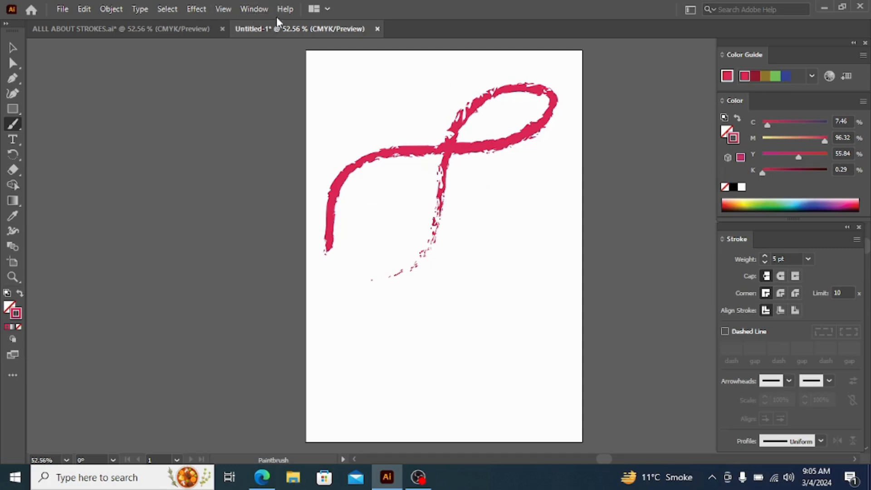
# Step: Show the Brushes panel and place it in the empty area beside the artboard, clear of the painted loop
pyautogui.click(248, 9)
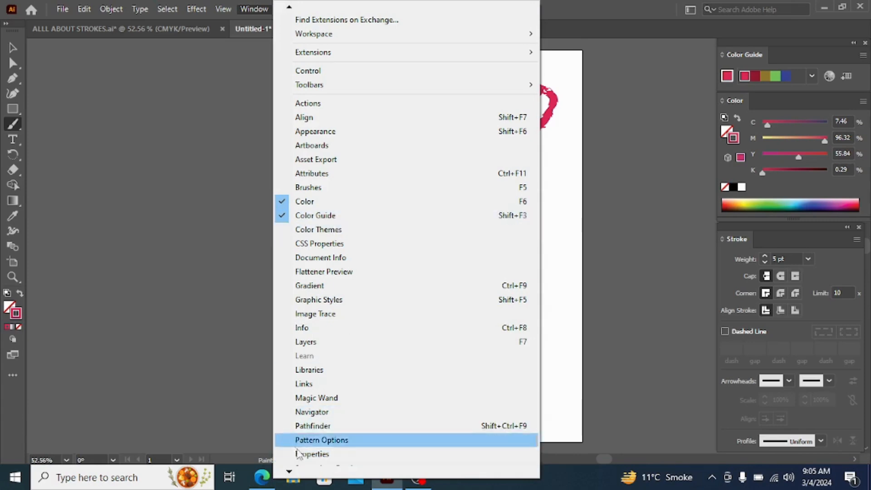
pyautogui.moveTo(290, 472)
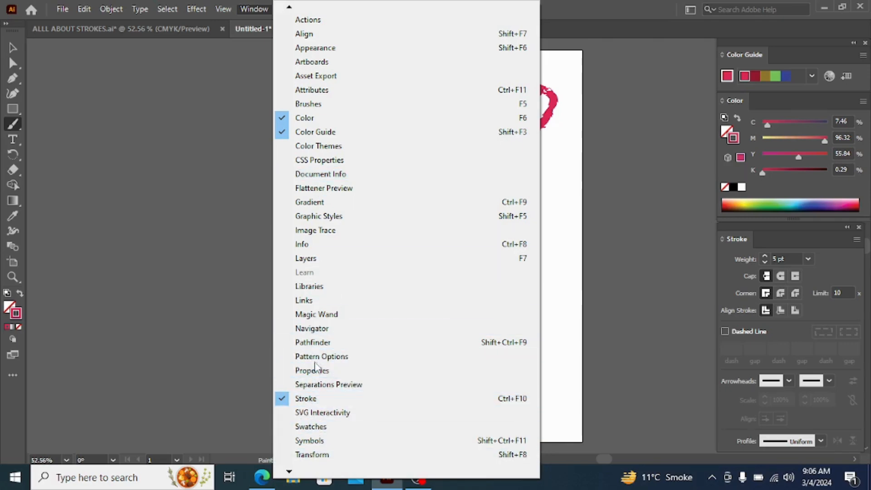
pyautogui.click(317, 105)
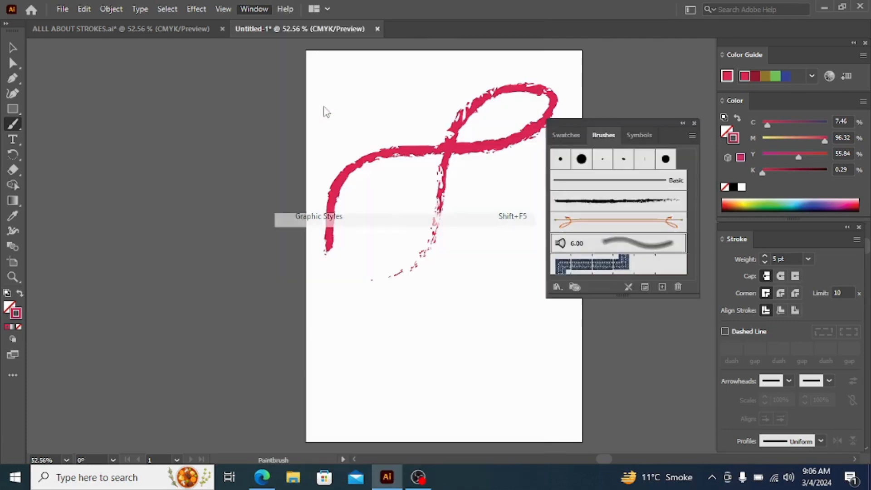
pyautogui.moveTo(649, 127)
pyautogui.mouseDown()
pyautogui.moveTo(289, 126)
pyautogui.moveTo(188, 69)
pyautogui.mouseUp()
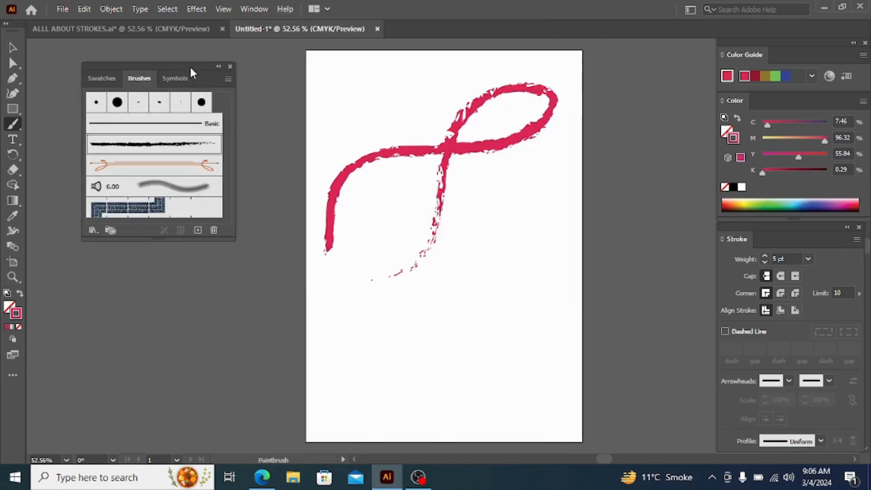
# Step: Try the orange ornamental arrow brush and the 6.00 bristle brush on the painted loop, and settle on the Denim Seam brush
pyautogui.click(13, 50)
pyautogui.click(414, 151)
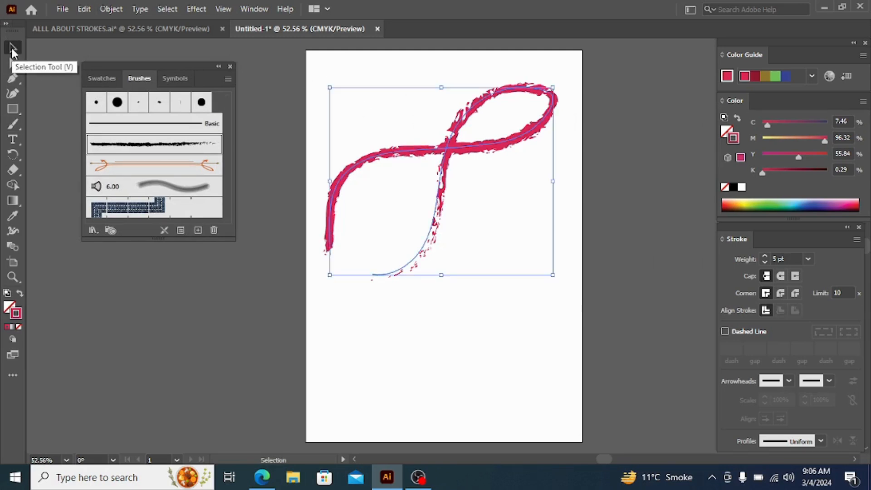
pyautogui.click(170, 166)
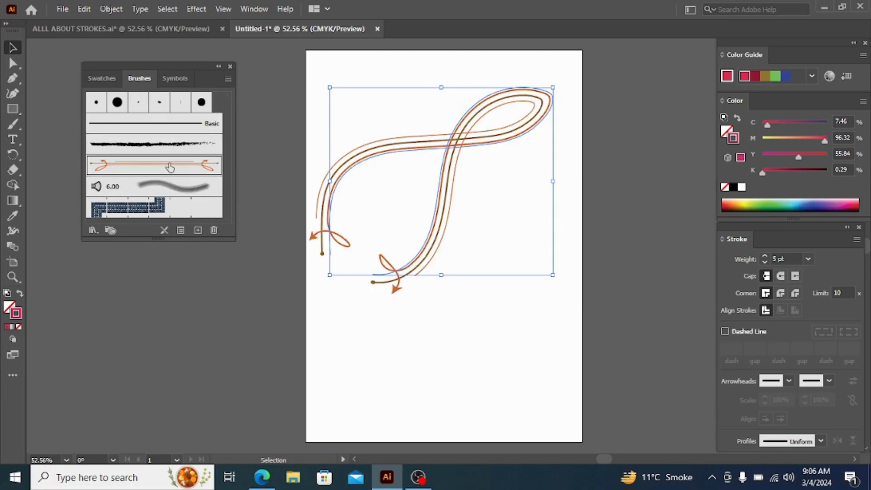
pyautogui.click(174, 187)
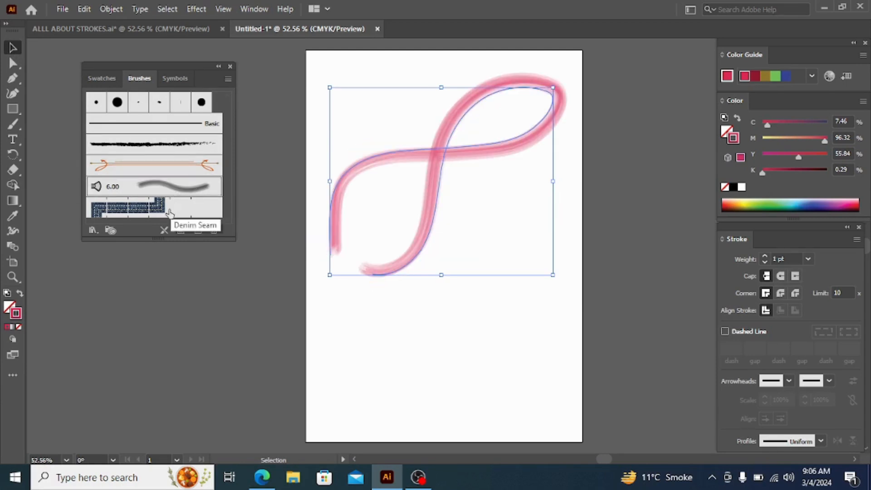
pyautogui.click(176, 211)
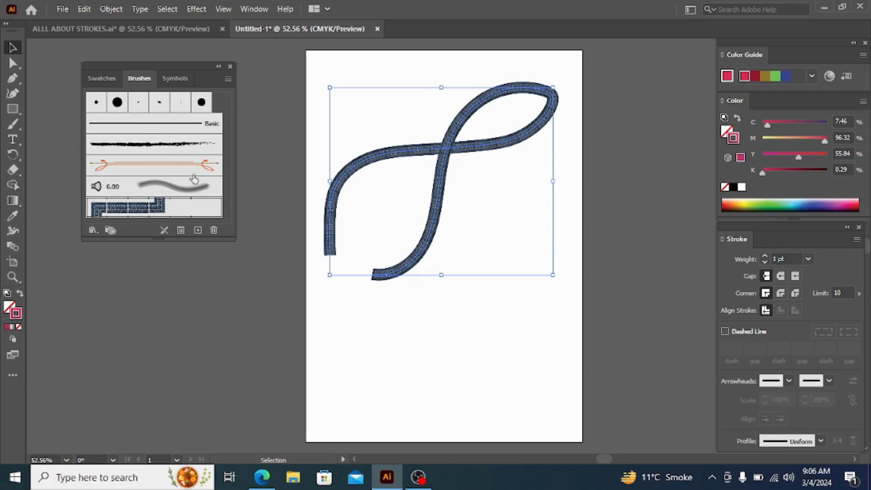
# Step: Draw an open S-shaped curve with three anchor points below the denim loop with the Pen tool
pyautogui.click(14, 78)
pyautogui.click(319, 403)
pyautogui.moveTo(457, 323); pyautogui.dragTo(594, 324)
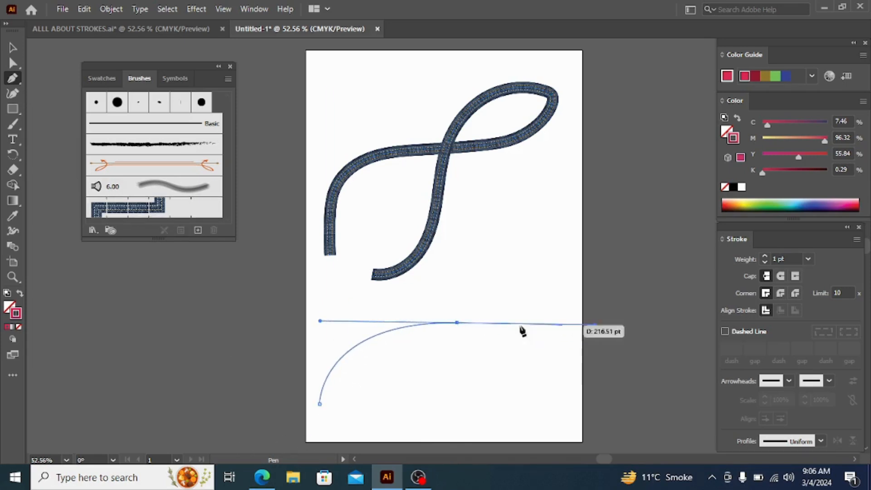
pyautogui.click(457, 323)
pyautogui.moveTo(526, 264); pyautogui.dragTo(467, 188)
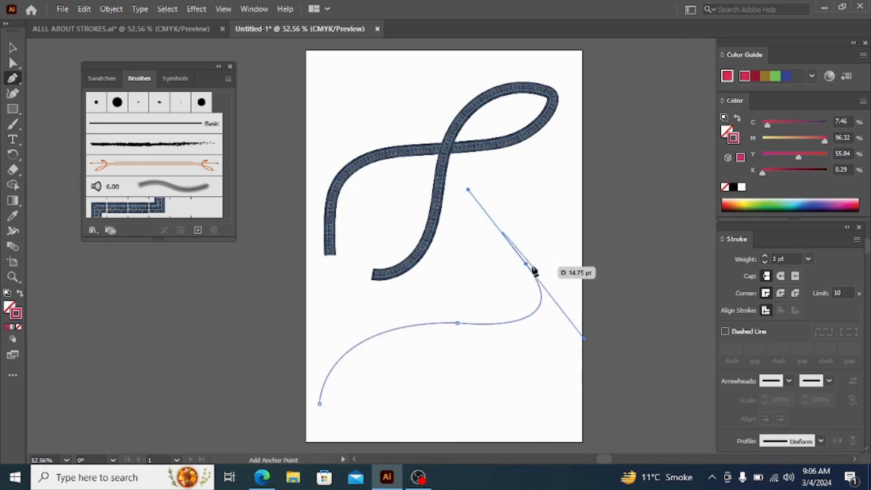
pyautogui.click(526, 264)
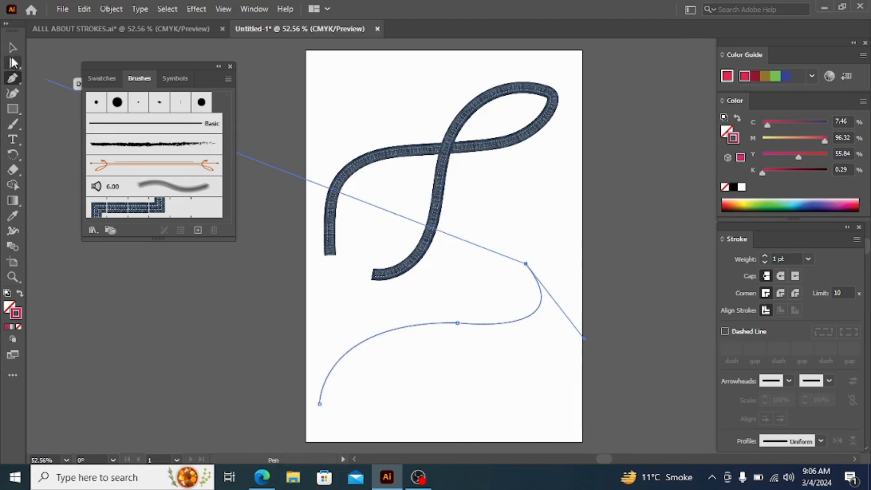
# Step: Try the orange ornamental arrow brush at 4 pt and a round brush on the S-shaped curve, and settle on the Denim Seam brush
pyautogui.click(13, 49)
pyautogui.click(164, 168)
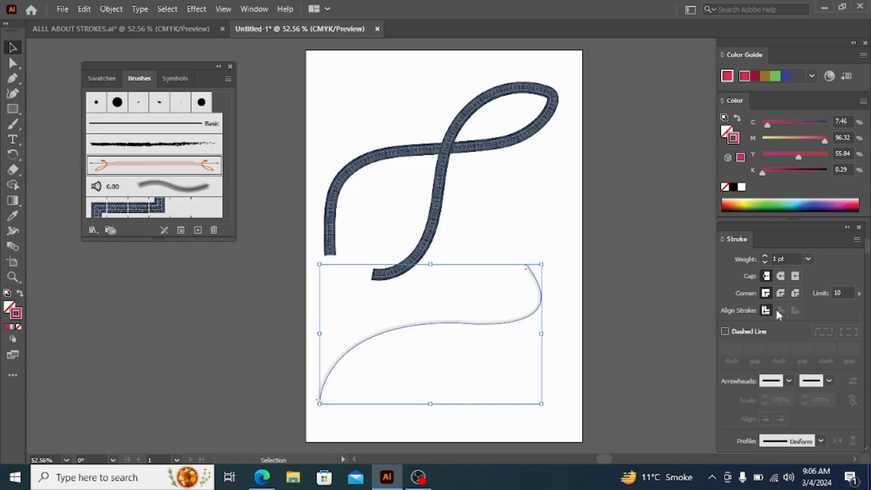
pyautogui.click(807, 259)
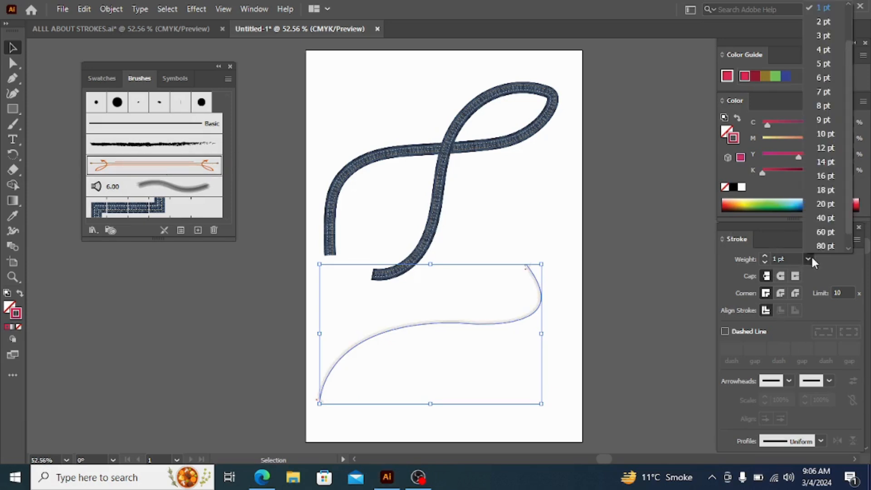
pyautogui.click(824, 50)
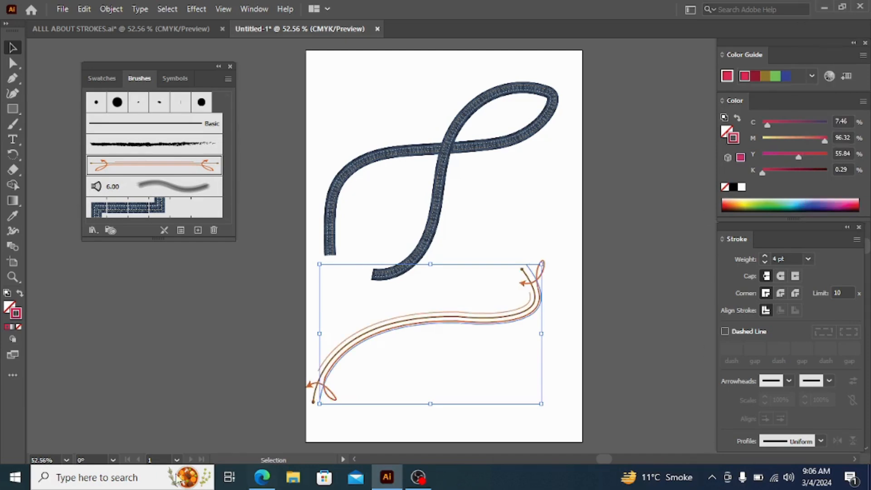
pyautogui.click(201, 102)
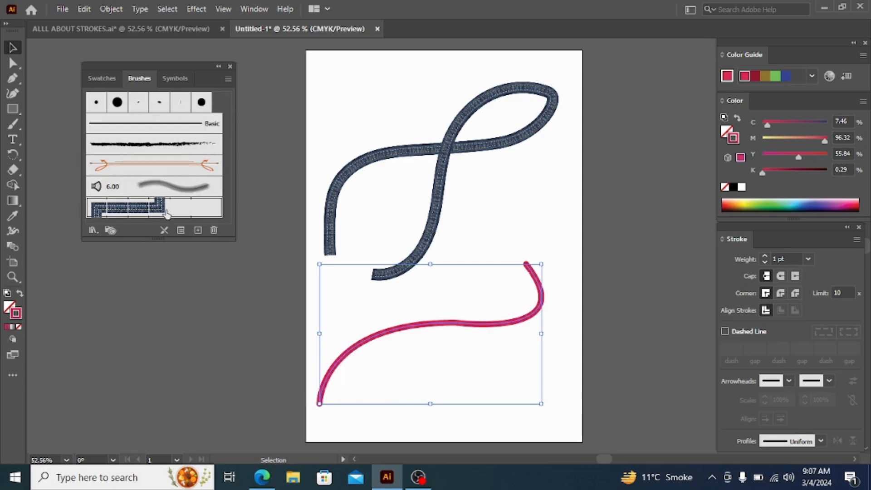
pyautogui.click(166, 212)
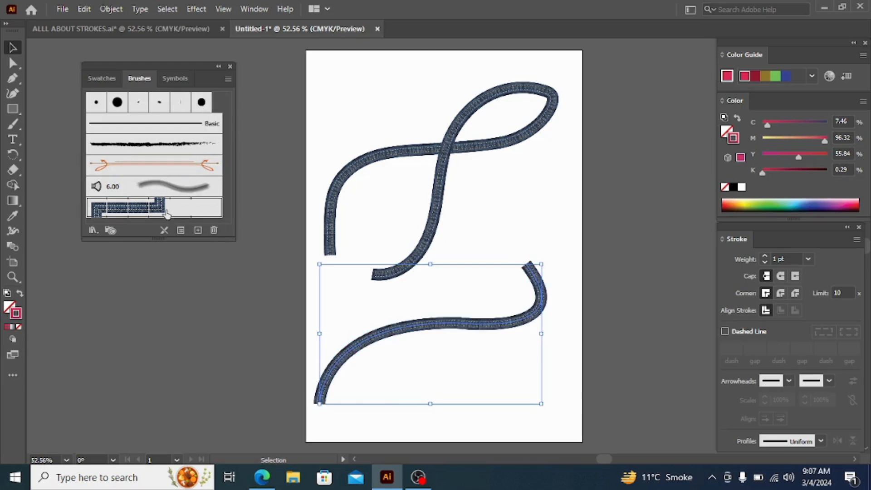
pyautogui.click(176, 79)
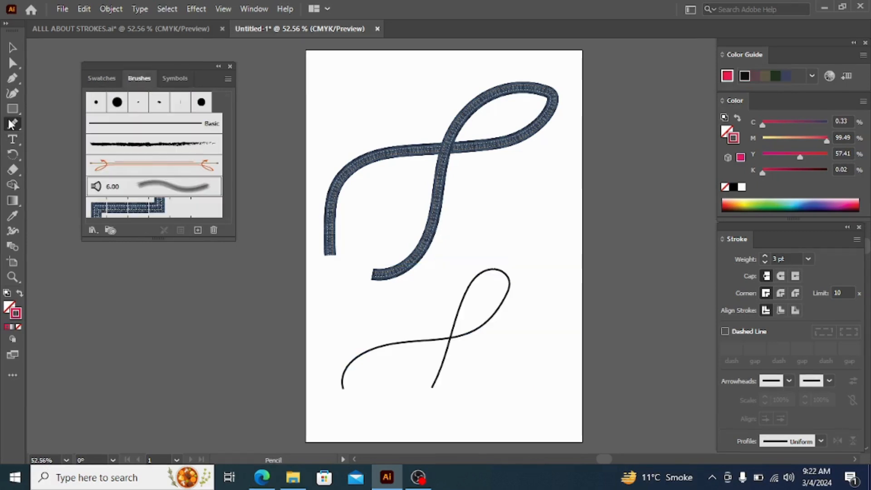
# Step: Paint a small pink loop above the denim loop with the Blob Brush tool and swap the fill and stroke colors
pyautogui.moveTo(12, 123)
pyautogui.mouseDown()
pyautogui.moveTo(55, 124)
pyautogui.moveTo(62, 136)
pyautogui.moveTo(55, 137)
pyautogui.mouseUp()
pyautogui.moveTo(337, 124)
pyautogui.mouseDown()
pyautogui.moveTo(355, 108)
pyautogui.moveTo(443, 99)
pyautogui.moveTo(456, 77)
pyautogui.moveTo(429, 71)
pyautogui.moveTo(366, 148)
pyautogui.mouseUp()
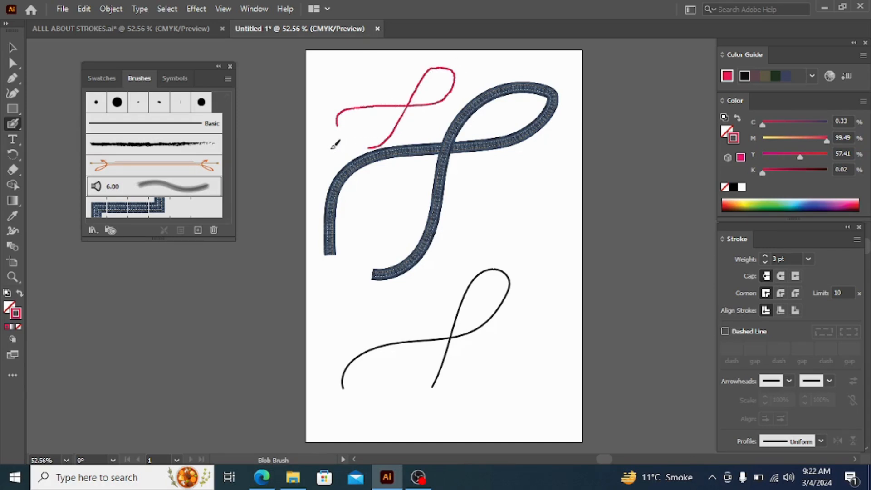
pyautogui.click(20, 294)
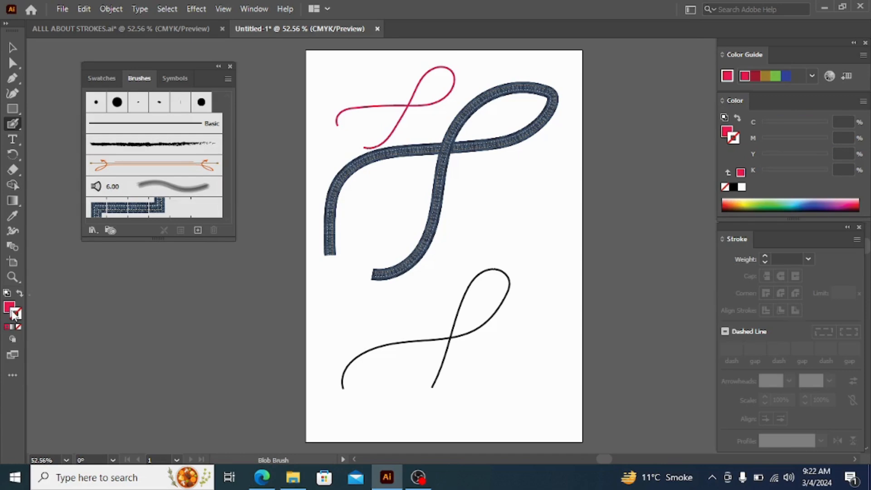
# Step: Set the stroke color to 0C0608 and draw a small open loop beside the denim loop with the Pencil tool
pyautogui.doubleClick(14, 314)
pyautogui.click(663, 265)
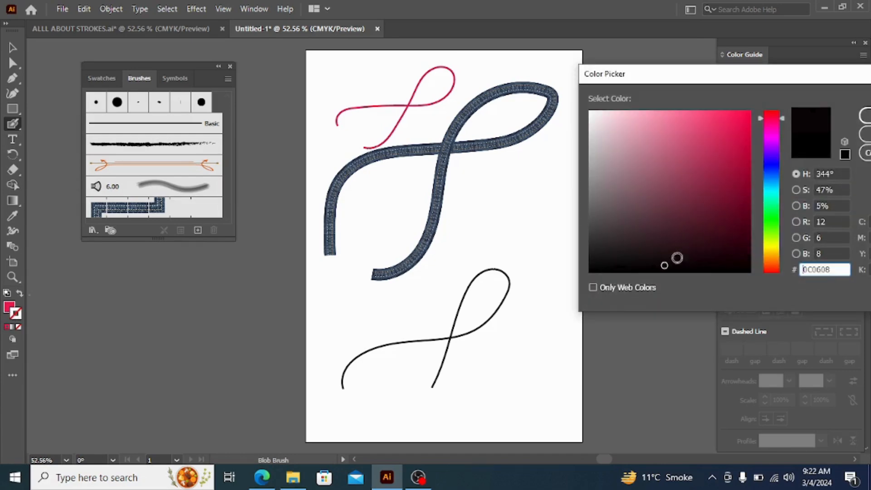
pyautogui.click(863, 121)
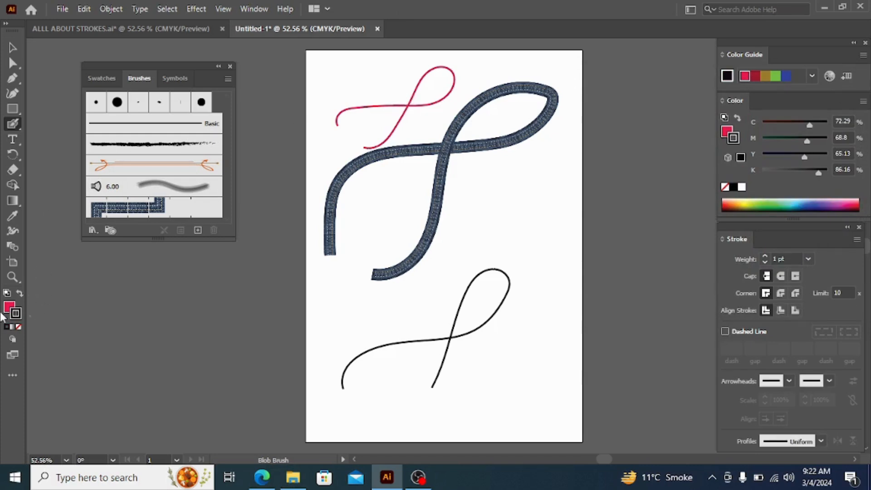
pyautogui.click(13, 123)
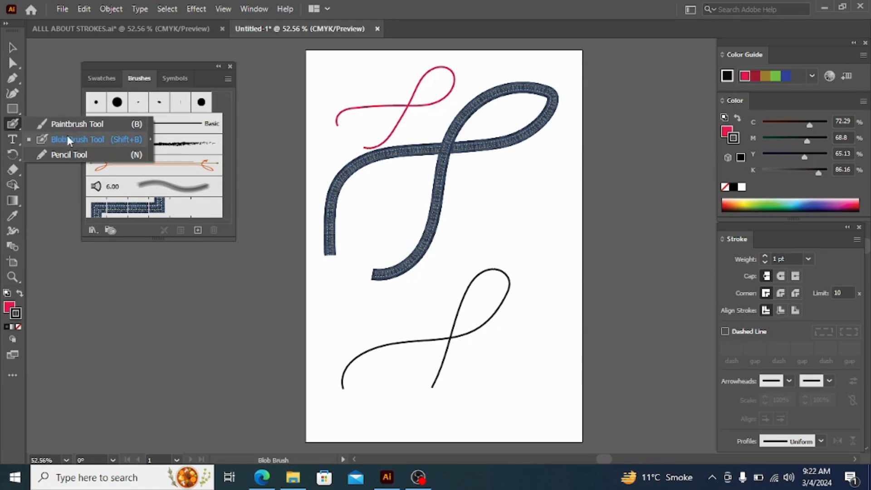
pyautogui.click(68, 155)
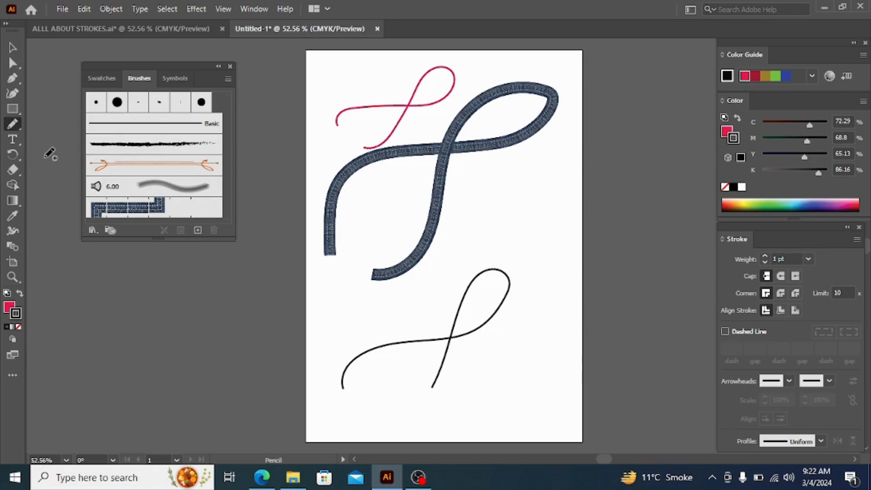
pyautogui.moveTo(458, 246)
pyautogui.mouseDown()
pyautogui.moveTo(463, 228)
pyautogui.moveTo(552, 175)
pyautogui.moveTo(537, 139)
pyautogui.moveTo(512, 175)
pyautogui.moveTo(523, 253)
pyautogui.mouseUp()
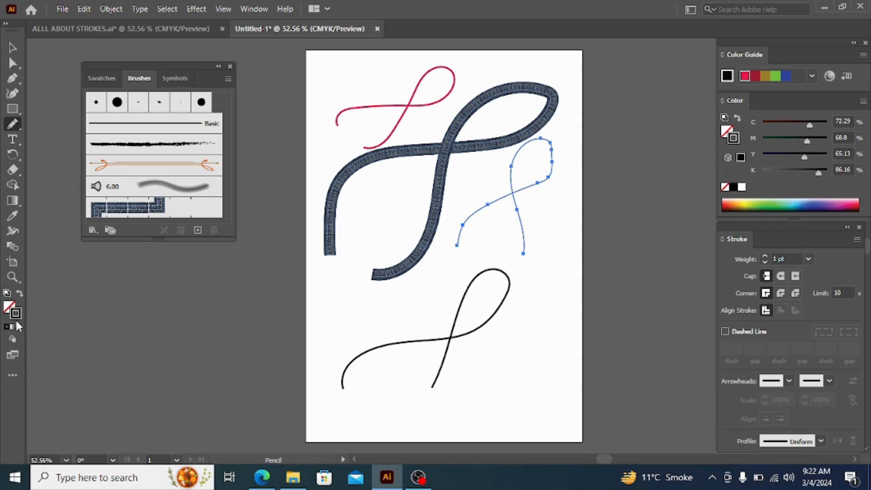
# Step: Try the rough charcoal brush with a heavier stroke weight on the pencil loop, and settle on the 6.00 bristle brush
pyautogui.click(171, 150)
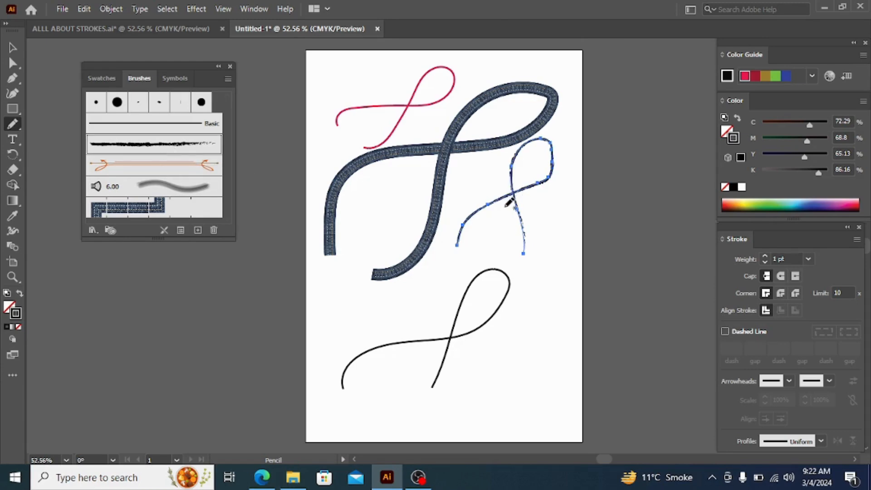
pyautogui.click(802, 257)
pyautogui.click(820, 49)
pyautogui.click(174, 186)
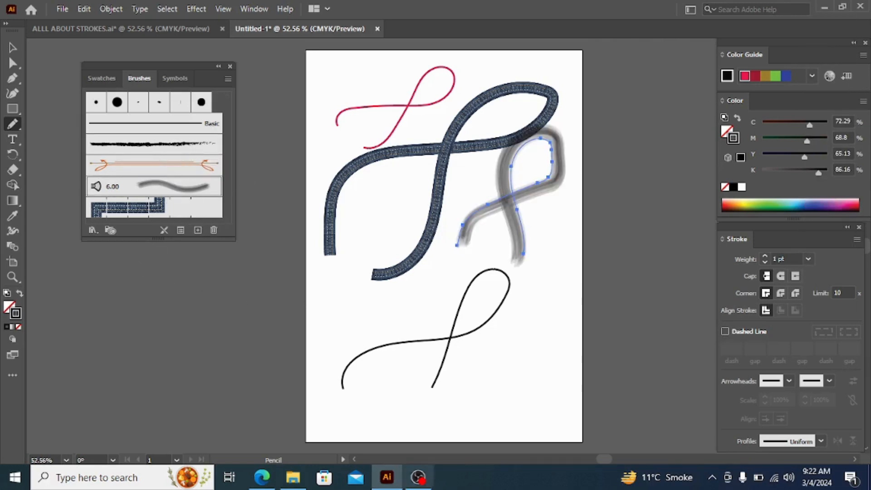
# Step: Draw a large unfilled circle with a 1 pt black stroke in the middle of the blank artboard with the Ellipse tool
pyautogui.click(14, 173)
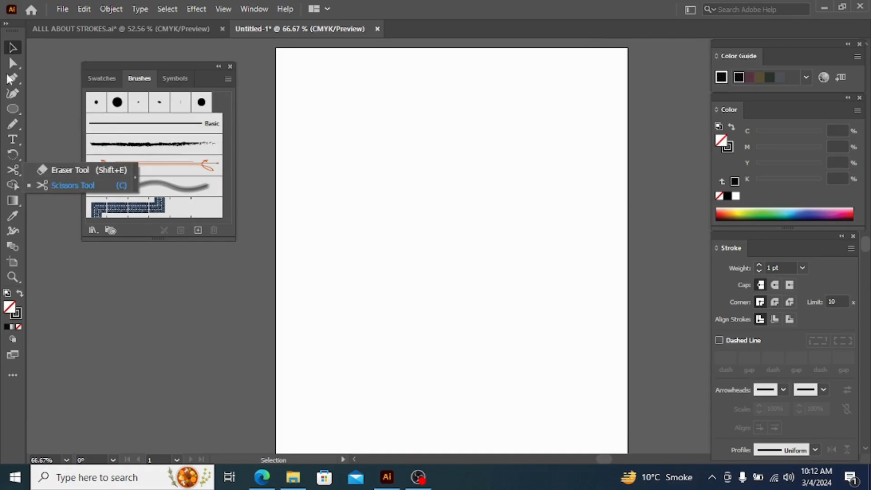
pyautogui.click(11, 114)
pyautogui.click(67, 120)
pyautogui.moveTo(349, 124); pyautogui.dragTo(551, 326)
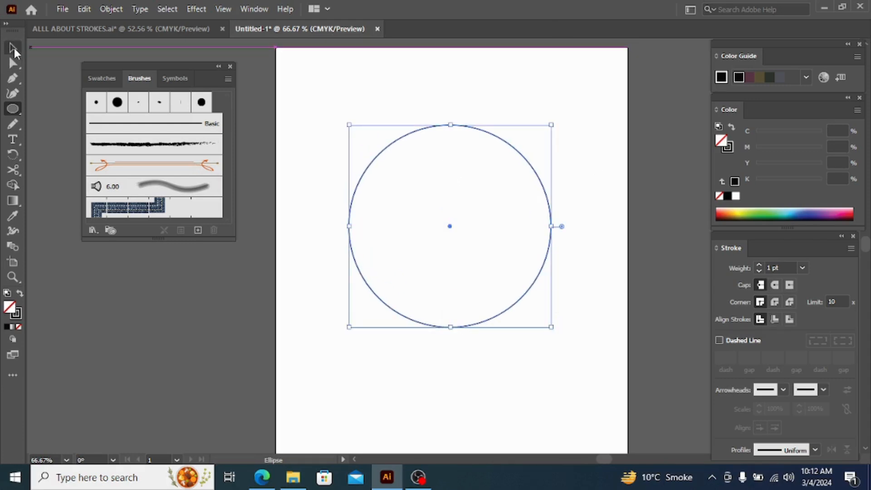
# Step: Erase three roughly diagonal strips across the circle with the Eraser tool, splitting it into four closed pieces
pyautogui.click(11, 172)
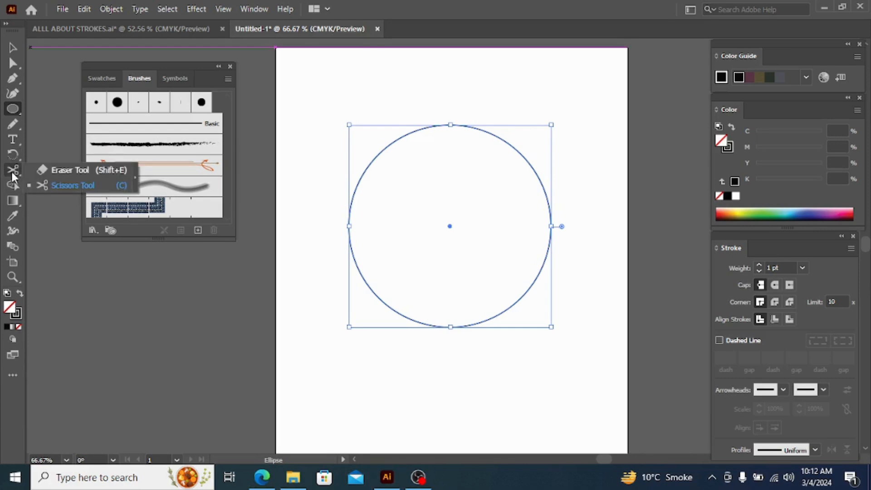
pyautogui.click(65, 185)
pyautogui.click(11, 169)
pyautogui.click(43, 170)
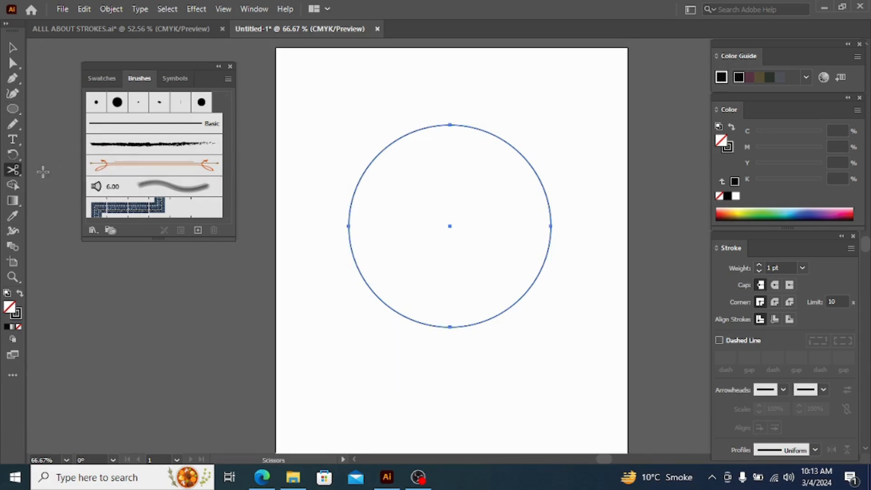
pyautogui.moveTo(388, 135); pyautogui.dragTo(574, 292)
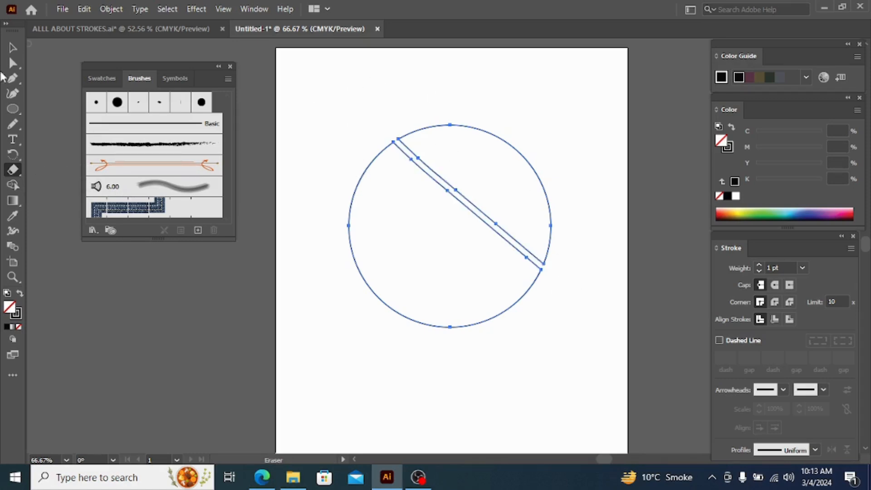
pyautogui.click(18, 172)
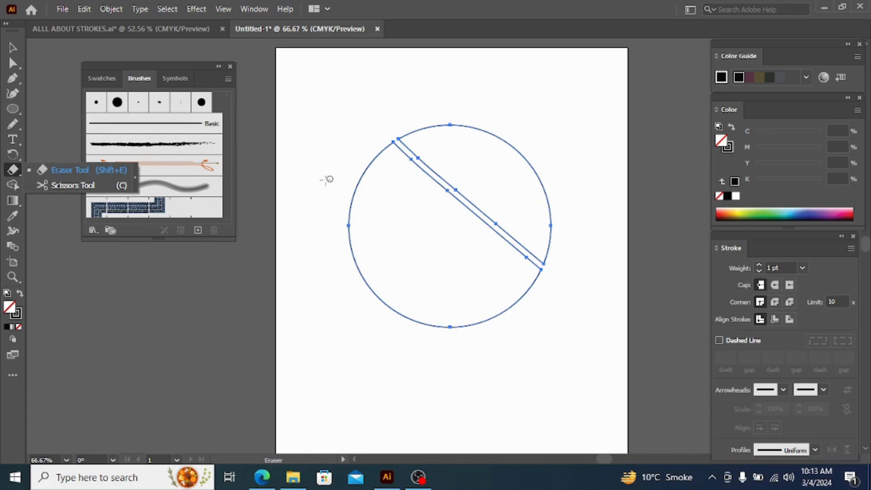
pyautogui.moveTo(341, 185); pyautogui.dragTo(564, 336)
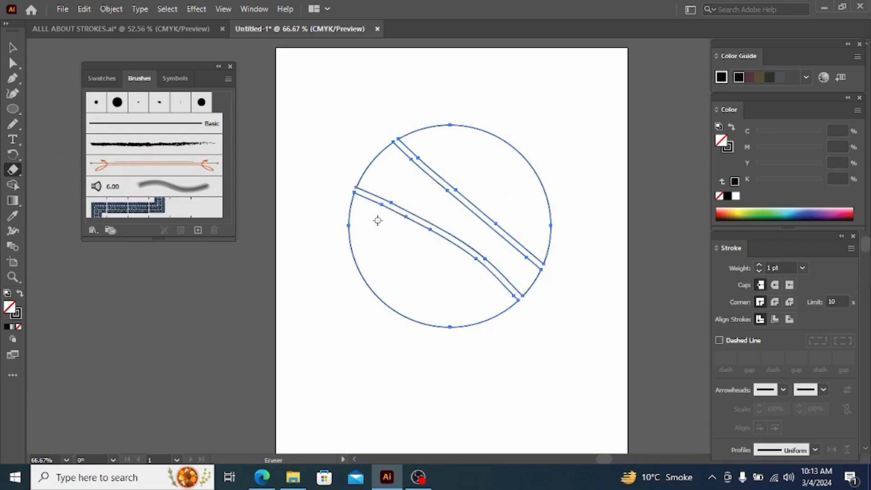
pyautogui.moveTo(369, 257); pyautogui.dragTo(498, 352)
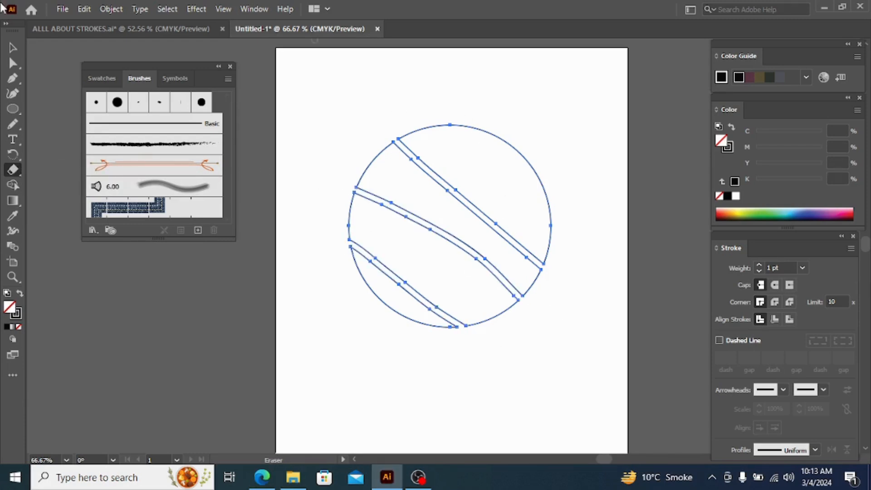
# Step: Move the split circle up as a whole and spread its four pieces apart across the artboard, leaving nothing selected
pyautogui.click(12, 47)
pyautogui.moveTo(472, 128); pyautogui.dragTo(488, 85)
pyautogui.click(299, 129)
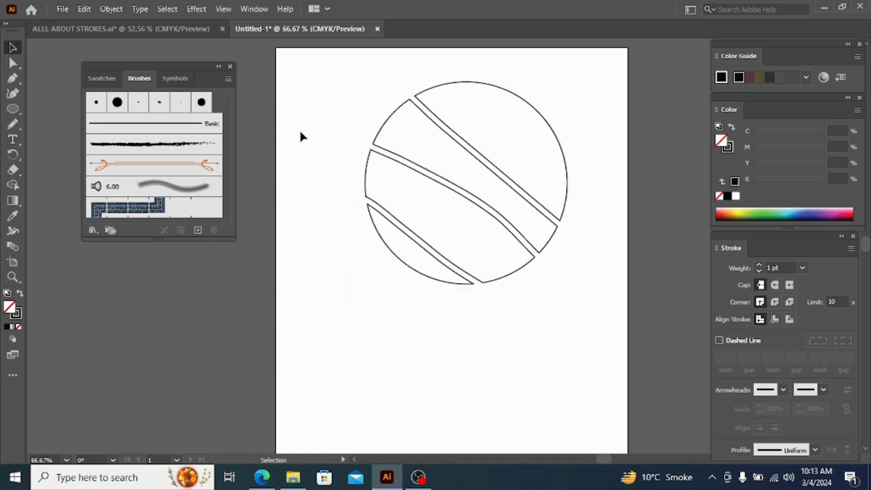
pyautogui.moveTo(376, 151); pyautogui.dragTo(308, 263)
pyautogui.moveTo(393, 223); pyautogui.dragTo(498, 318)
pyautogui.moveTo(442, 178); pyautogui.dragTo(404, 203)
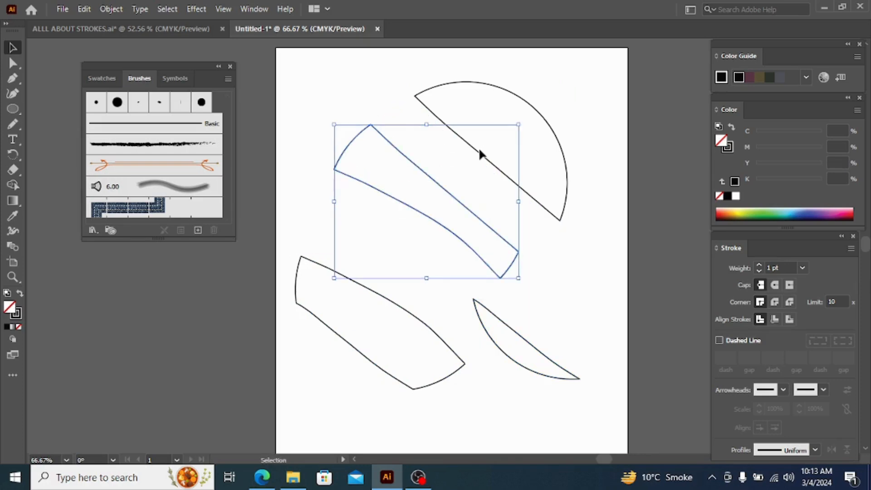
pyautogui.moveTo(548, 116); pyautogui.dragTo(544, 89)
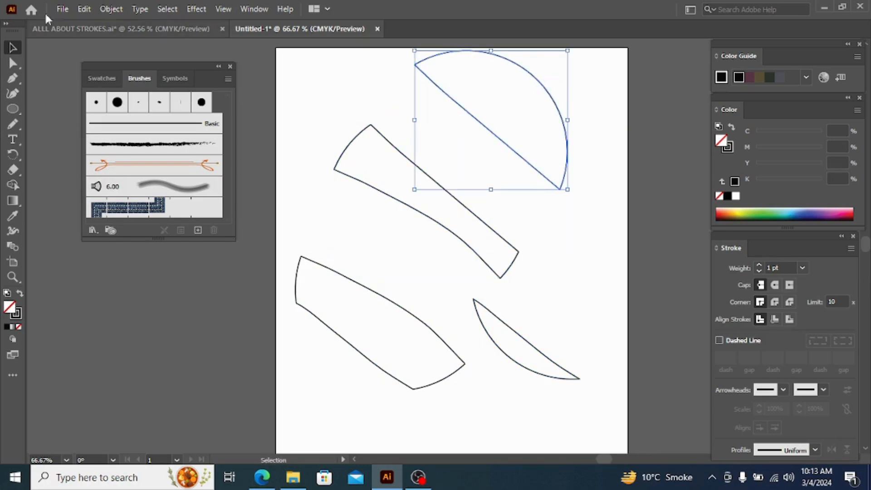
pyautogui.click(75, 44)
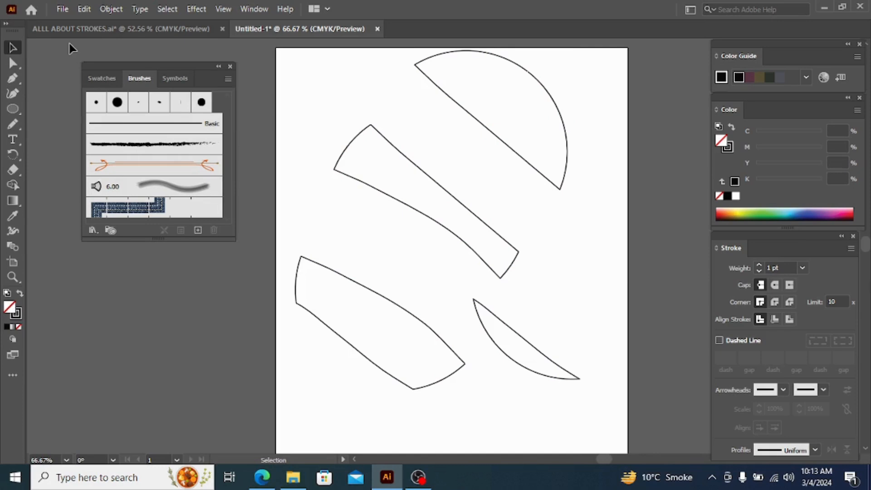
# Step: Delete all four circle pieces and draw a new large circle on the artboard with the Ellipse tool
pyautogui.moveTo(548, 118); pyautogui.dragTo(290, 426)
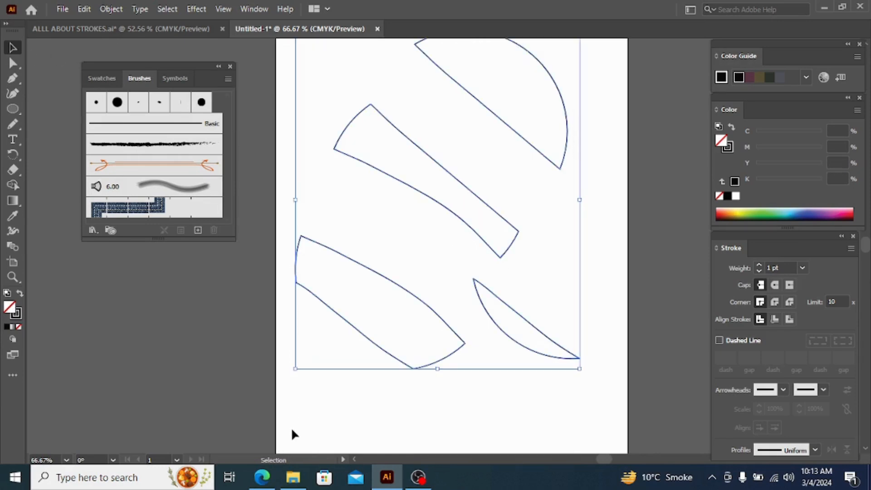
pyautogui.press('Delete')
pyautogui.moveTo(16, 108); pyautogui.dragTo(47, 123)
pyautogui.moveTo(350, 133)
pyautogui.mouseDown()
pyautogui.moveTo(544, 243)
pyautogui.moveTo(589, 293)
pyautogui.mouseUp()
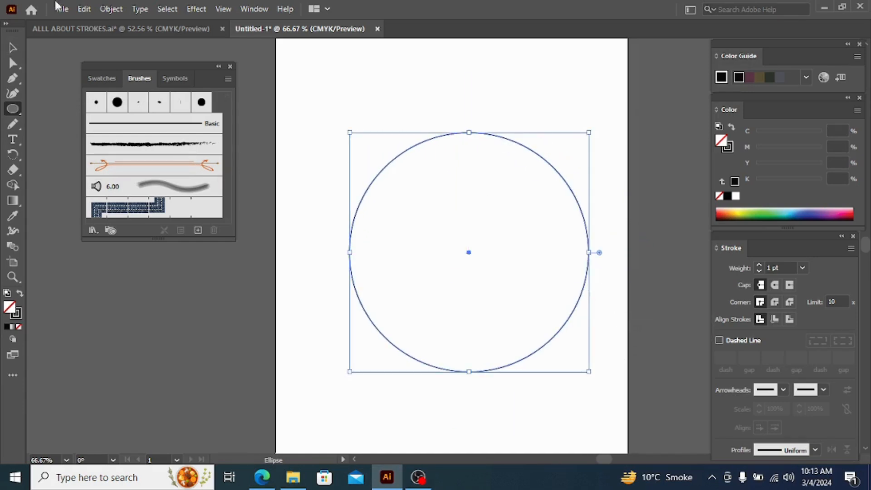
# Step: Cut the new circle's path with the Scissors tool at one point on its left side and one on its upper right side
pyautogui.moveTo(13, 170)
pyautogui.mouseDown()
pyautogui.moveTo(15, 180)
pyautogui.moveTo(72, 186)
pyautogui.mouseUp()
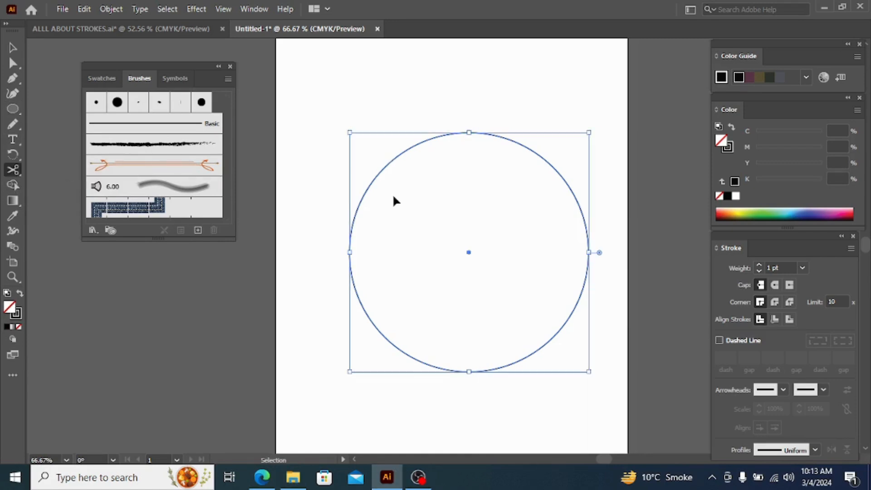
pyautogui.hotkey('ctrl', '+')
pyautogui.hotkey('ctrl', '+')
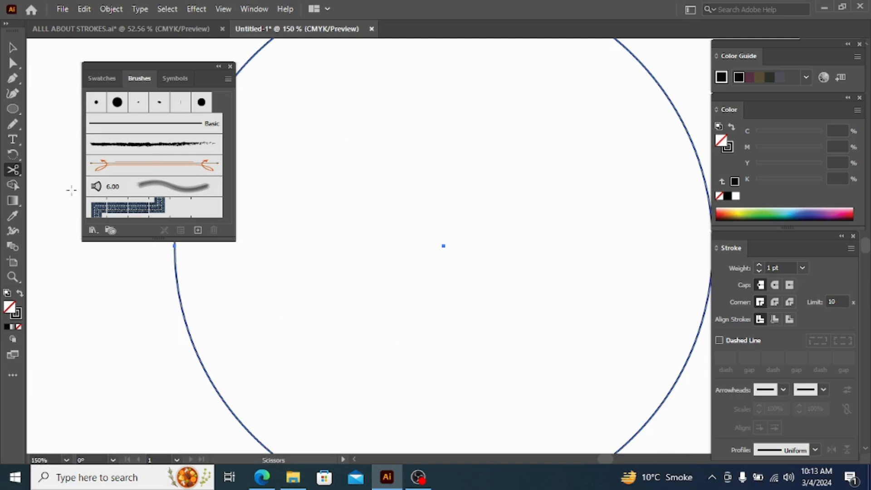
pyautogui.click(175, 269)
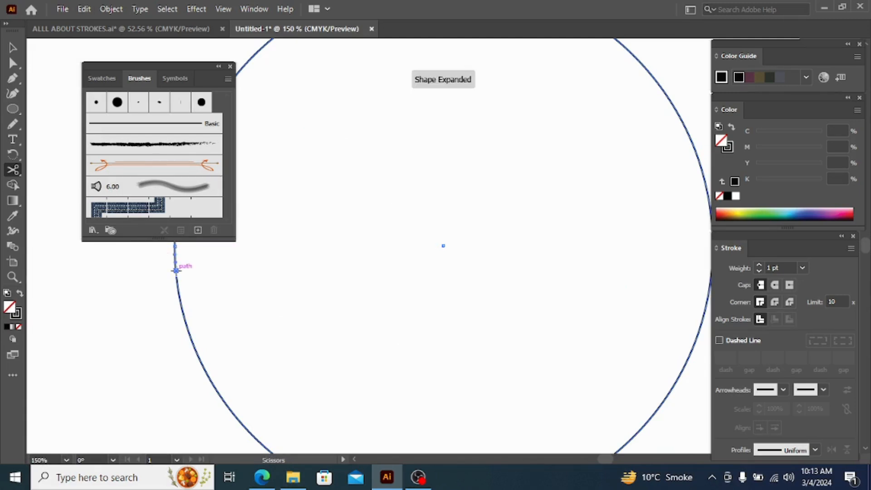
pyautogui.click(704, 176)
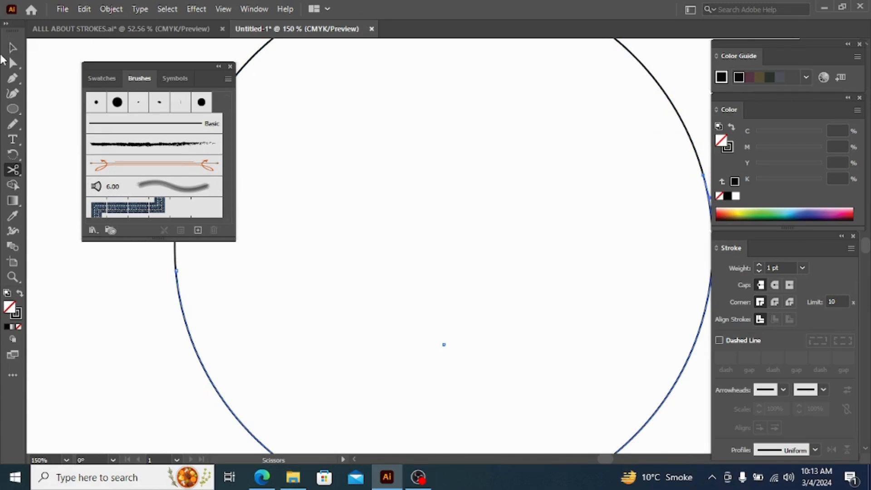
# Step: Separate the two cut arcs by moving the upper arc up and the lower arc down
pyautogui.hotkey('ctrl', '0')
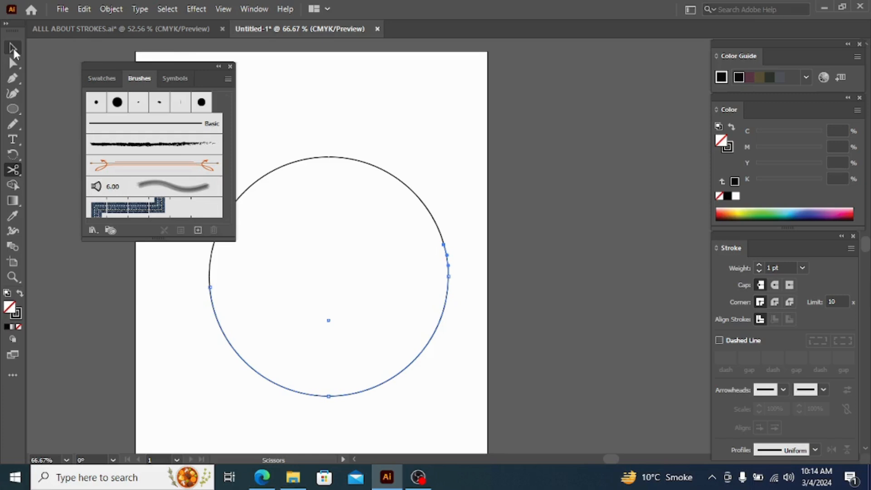
pyautogui.click(13, 47)
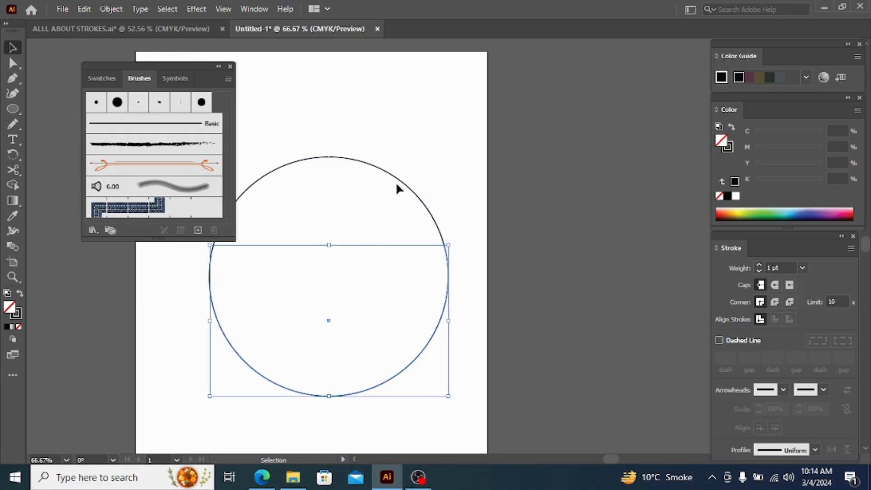
pyautogui.moveTo(402, 178); pyautogui.dragTo(409, 111)
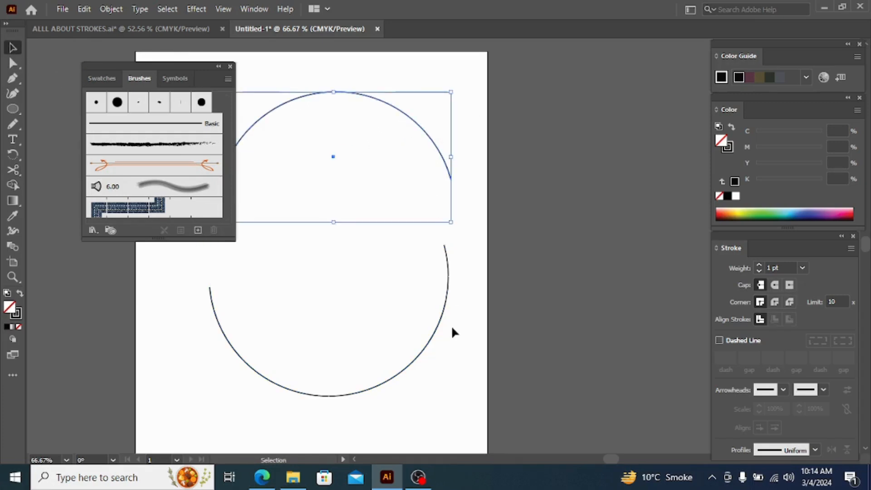
pyautogui.moveTo(444, 306); pyautogui.dragTo(447, 341)
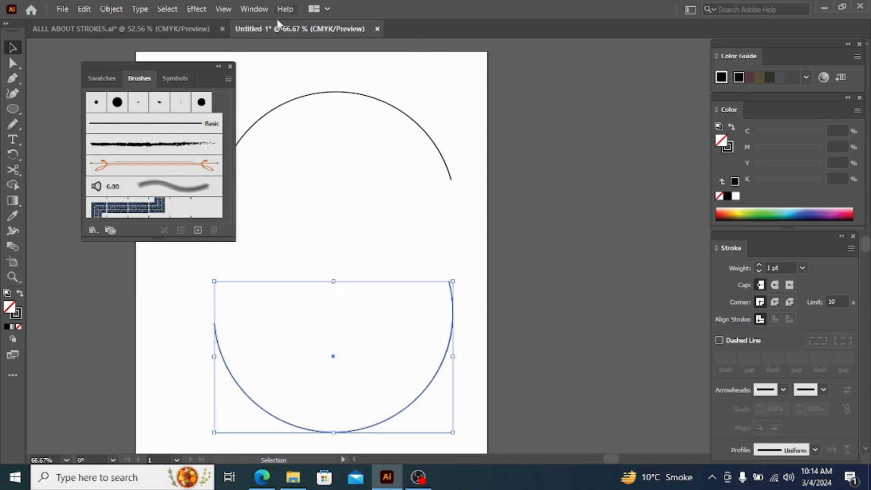
pyautogui.moveTo(316, 97); pyautogui.dragTo(326, 81)
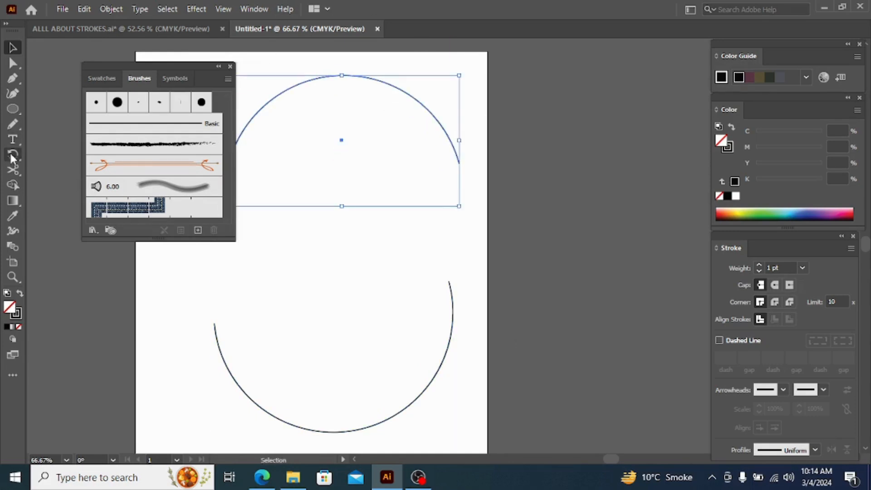
pyautogui.click(13, 156)
pyautogui.click(12, 169)
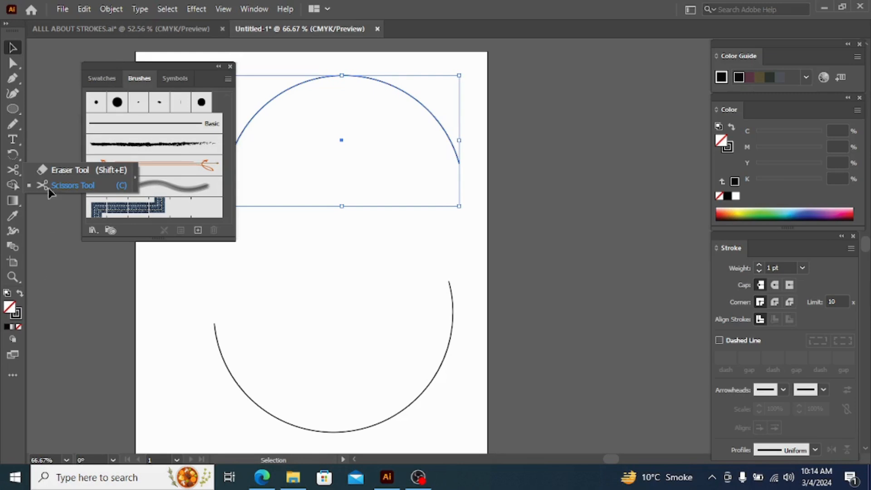
pyautogui.click(12, 126)
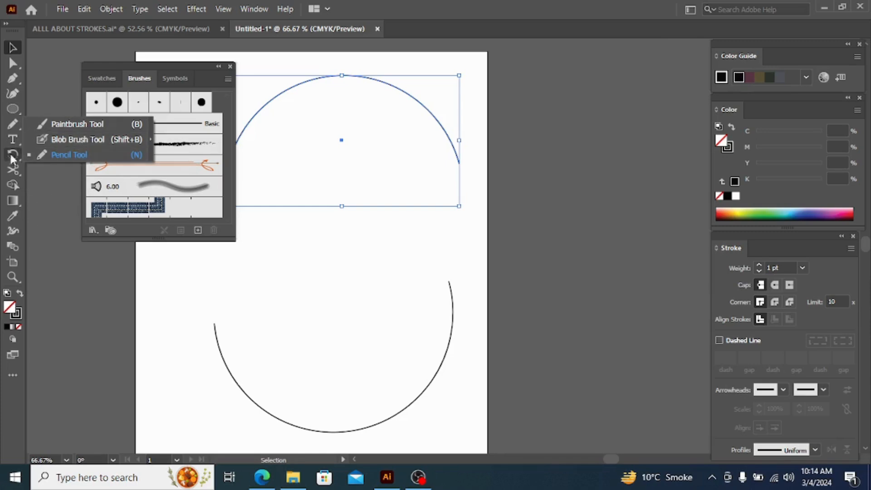
pyautogui.click(14, 170)
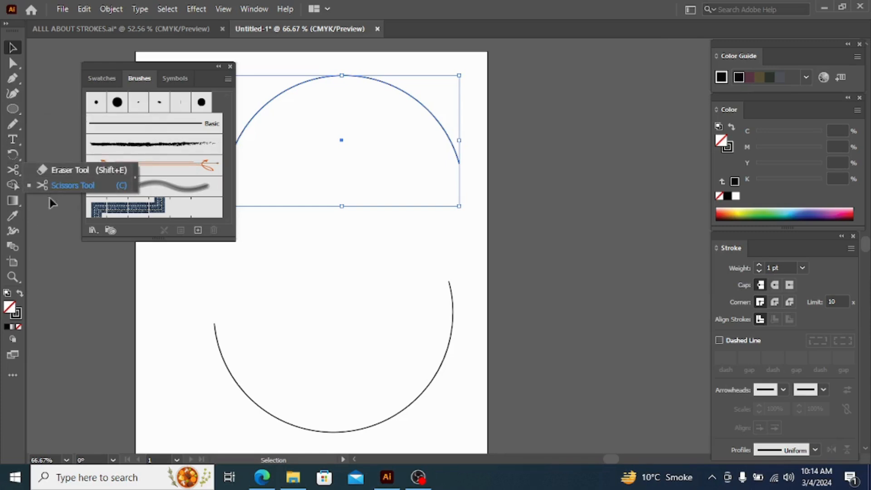
# Step: Move the floating Brushes panel off the arcs to the empty canvas beside the artboard
pyautogui.moveTo(171, 63)
pyautogui.mouseDown()
pyautogui.moveTo(641, 62)
pyautogui.moveTo(617, 63)
pyautogui.mouseUp()
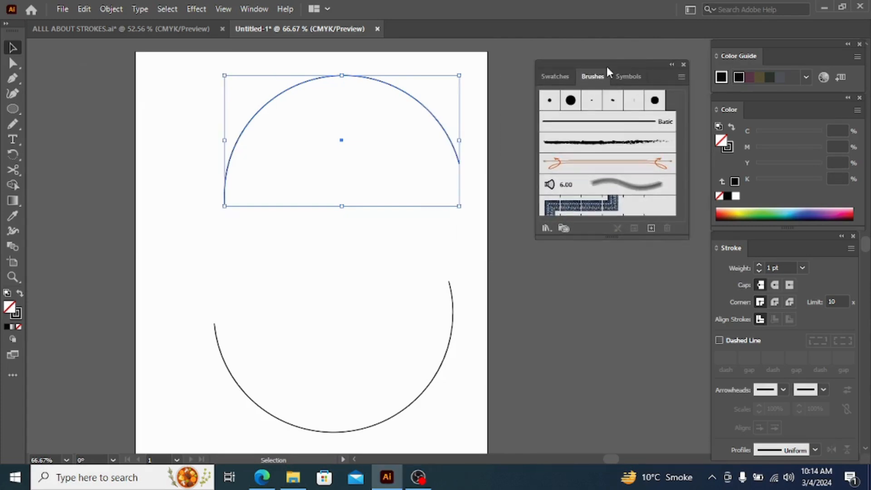